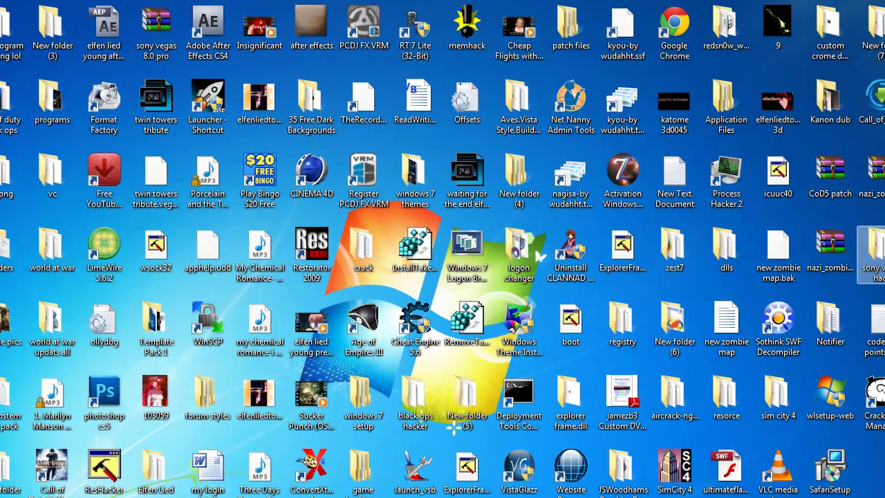
# Step: Open the sony vegas hack folder on the desktop and launch the setup application
pyautogui.doubleClick(822, 198)
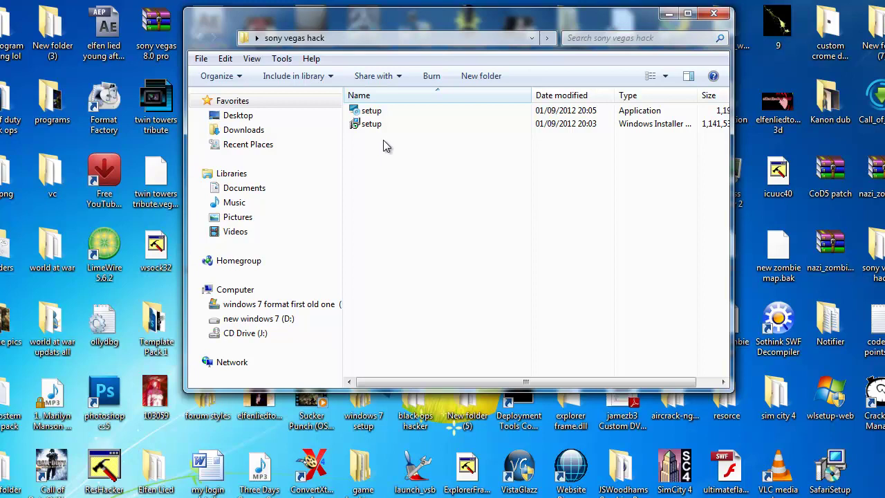
pyautogui.click(374, 114)
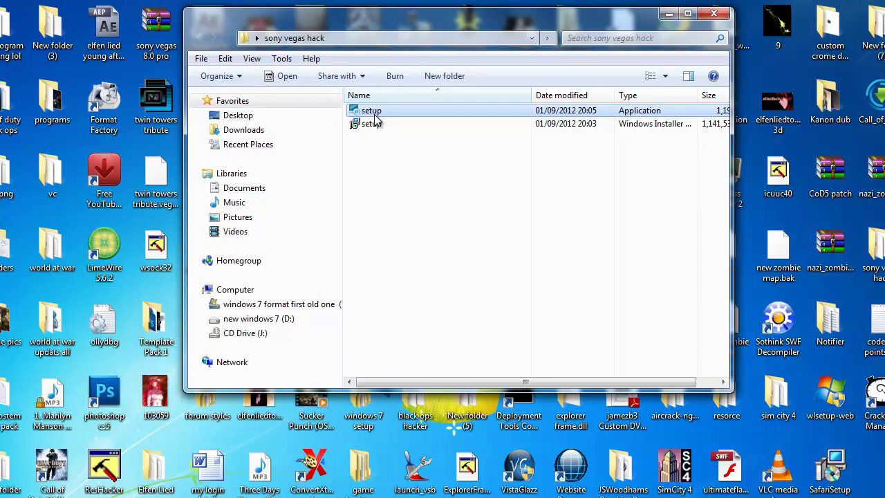
pyautogui.doubleClick(375, 116)
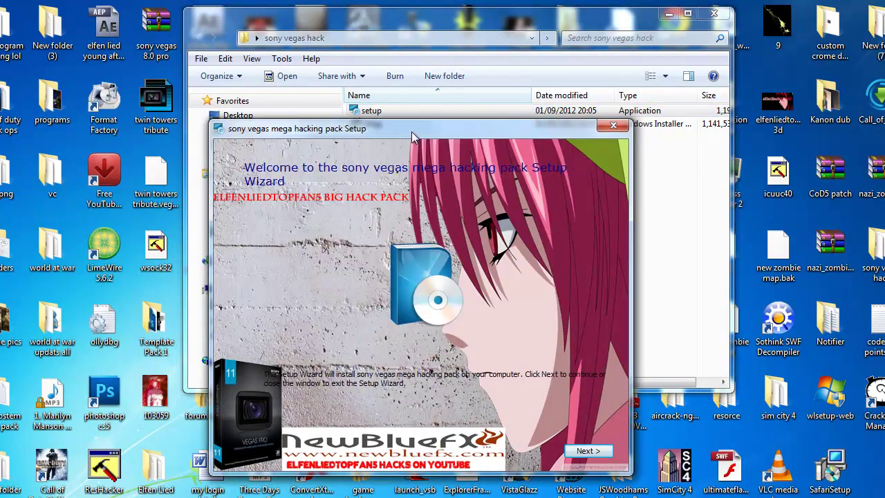
pyautogui.click(382, 113)
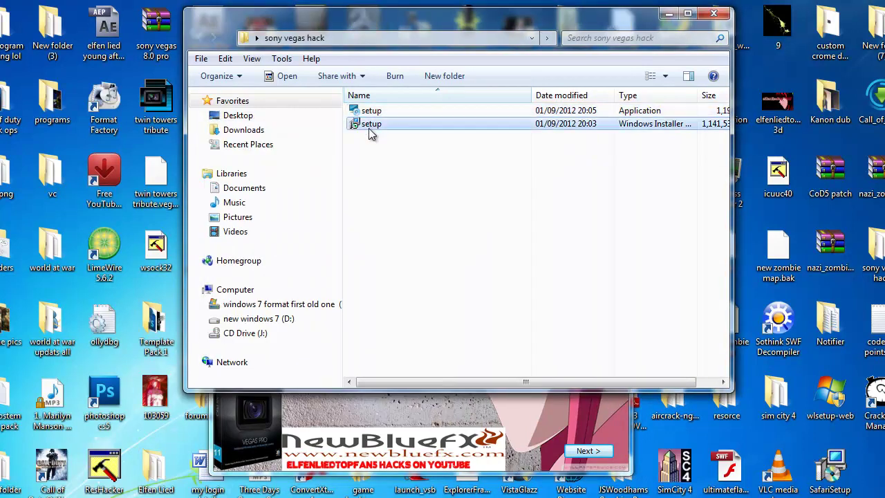
pyautogui.click(372, 126)
pyautogui.click(377, 114)
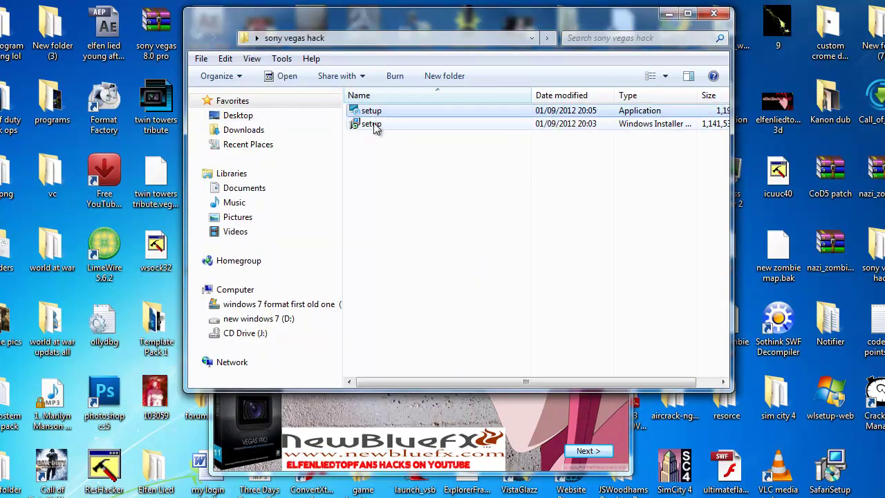
pyautogui.click(373, 125)
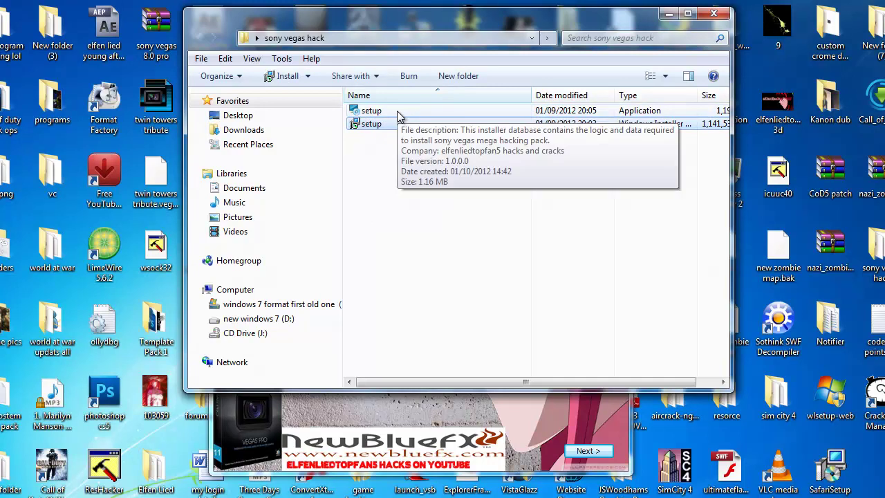
pyautogui.click(405, 112)
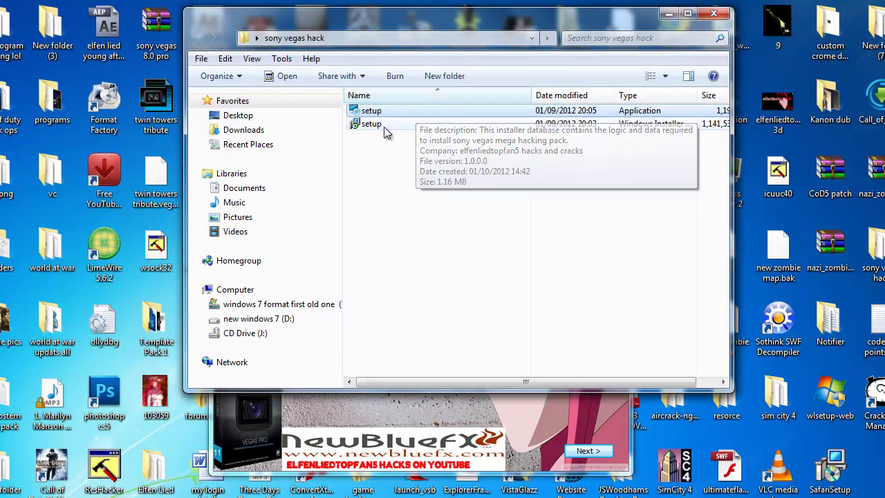
# Step: Try to install the sony vegas mega hacking pack to C:\Program Files\ from the setup wizard
pyautogui.click(420, 406)
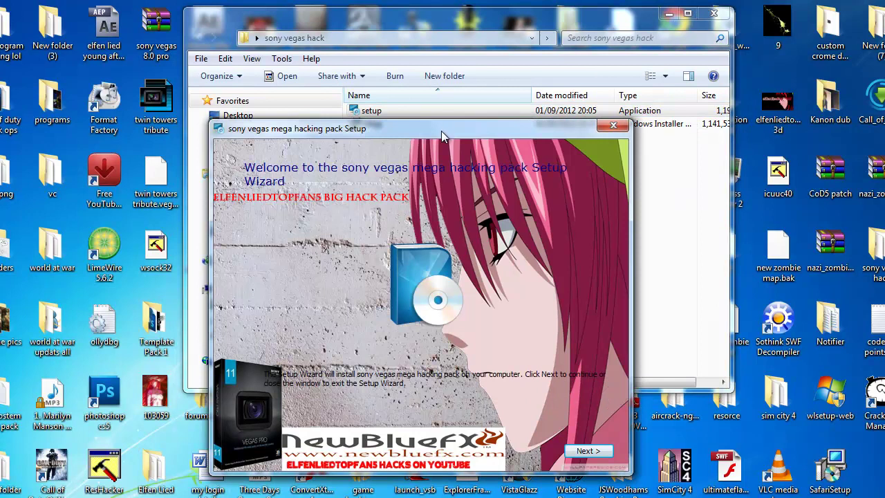
pyautogui.moveTo(453, 136); pyautogui.dragTo(392, 100)
pyautogui.click(524, 416)
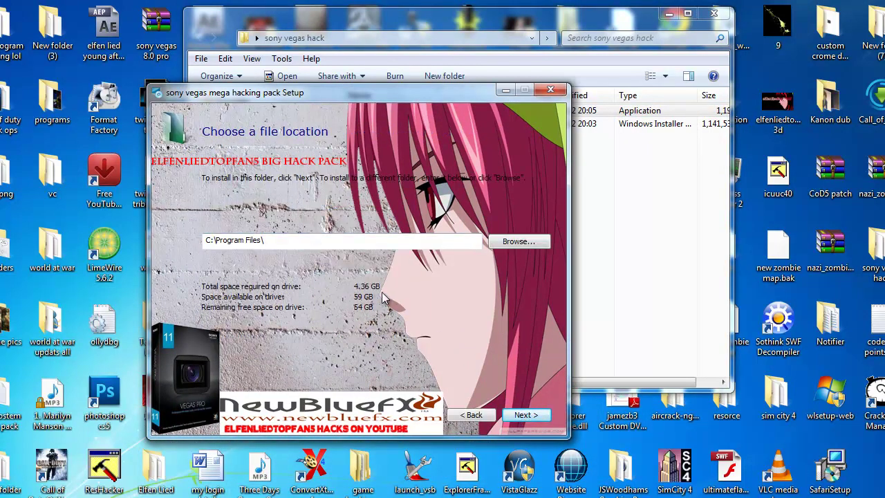
pyautogui.click(524, 415)
pyautogui.click(526, 415)
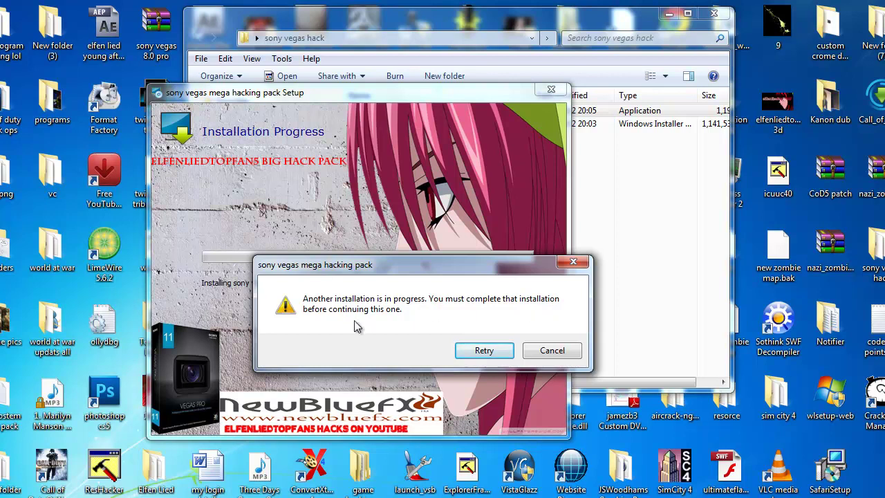
# Step: Retry the blocked installation, cancel it and exit the setup wizard
pyautogui.click(480, 356)
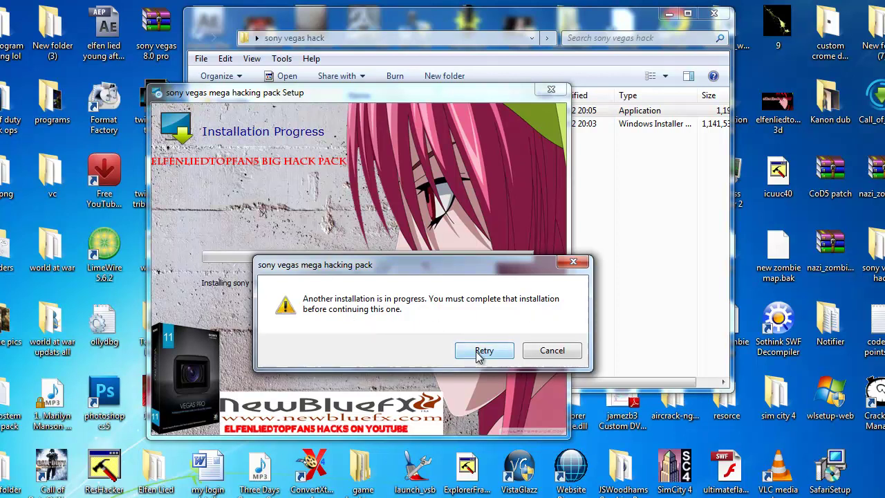
pyautogui.click(538, 353)
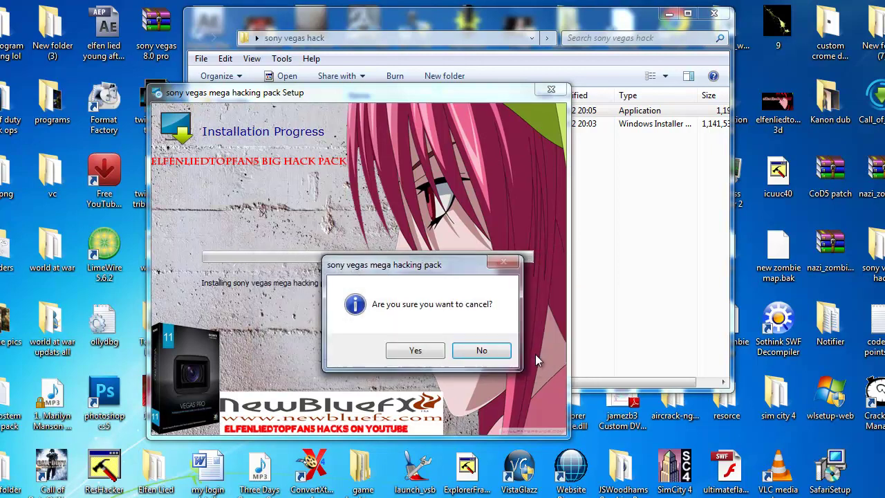
pyautogui.click(417, 352)
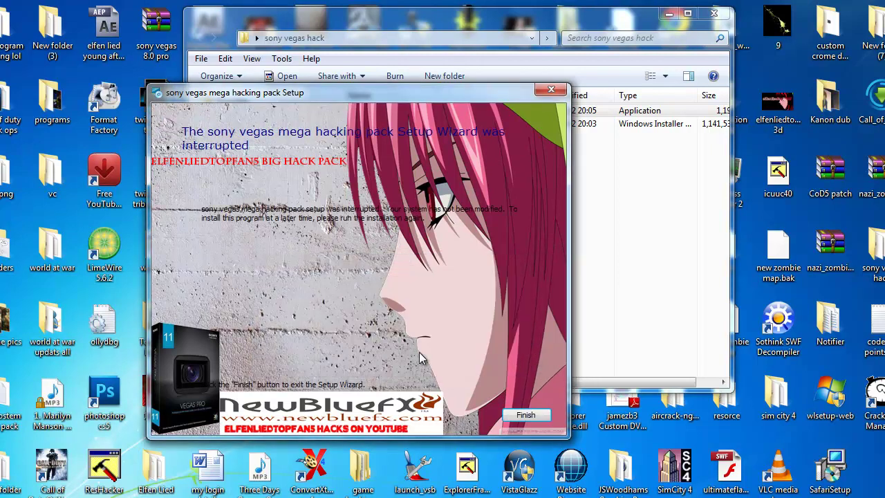
pyautogui.click(523, 418)
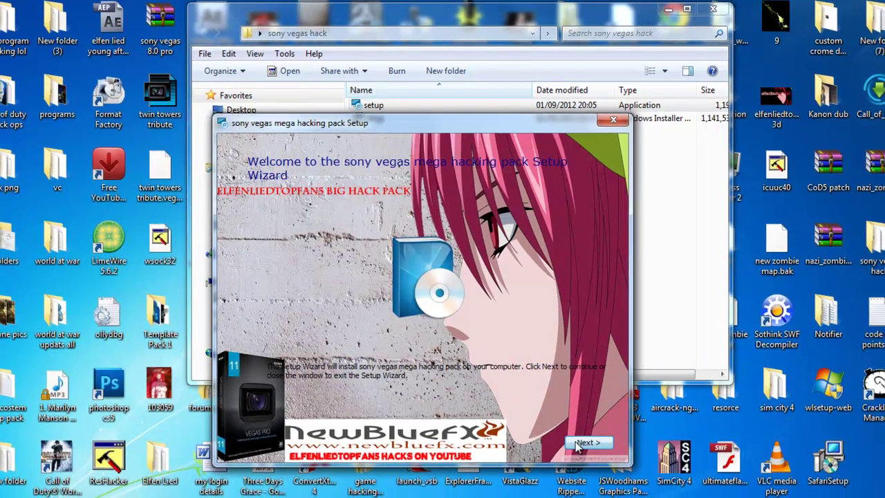
# Step: Try the hacking pack installation again from the restarted setup wizard and cancel it
pyautogui.click(584, 443)
pyautogui.click(584, 443)
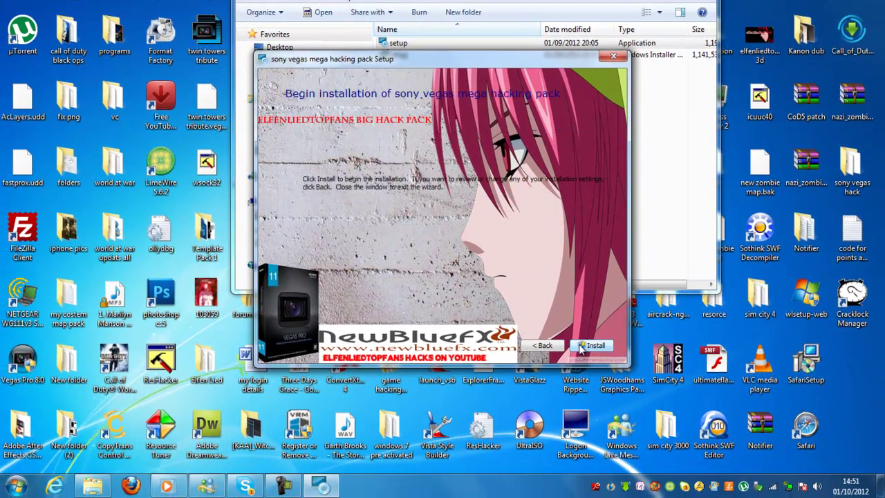
pyautogui.click(585, 443)
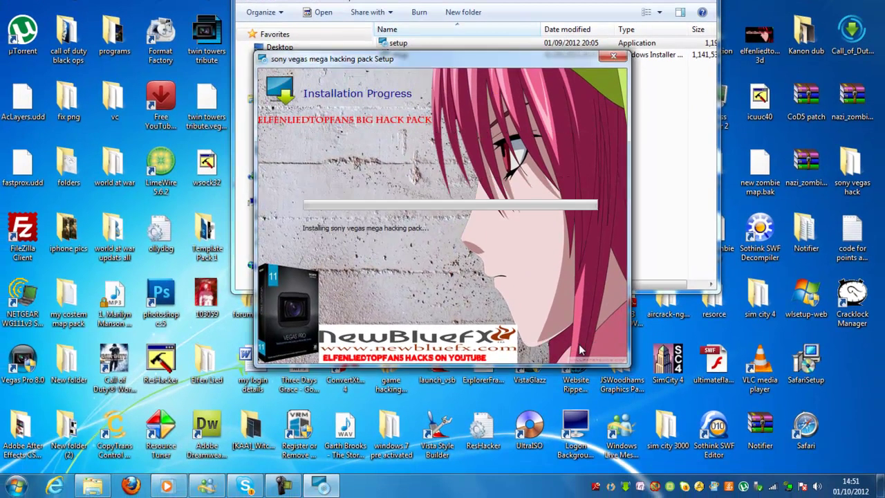
pyautogui.click(549, 256)
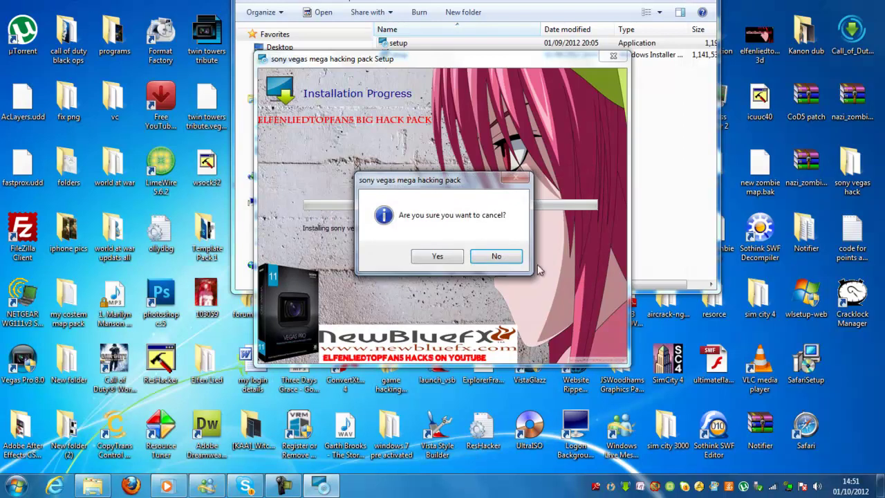
pyautogui.click(450, 258)
# Step: Open the properties of the explorer.exe process in Task Manager and copy its file name
pyautogui.rightClick(414, 488)
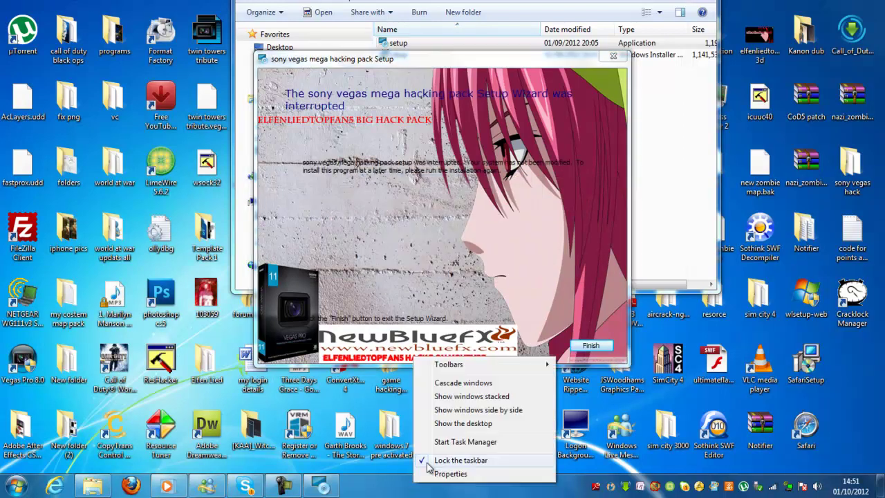
pyautogui.click(443, 445)
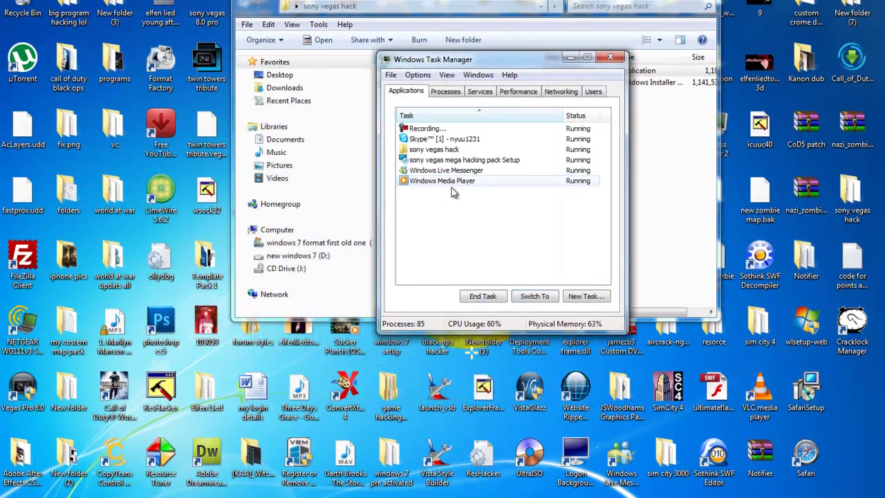
pyautogui.click(443, 93)
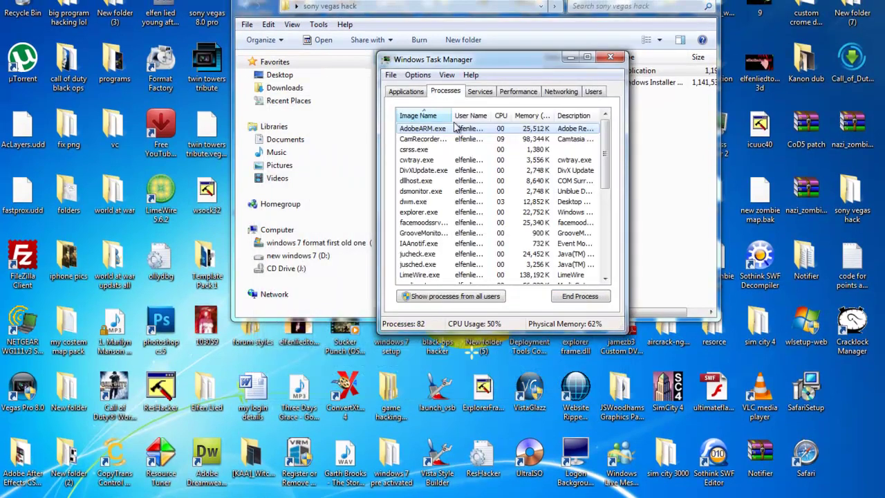
pyautogui.moveTo(604, 153)
pyautogui.mouseDown()
pyautogui.moveTo(611, 246)
pyautogui.moveTo(606, 138)
pyautogui.mouseUp()
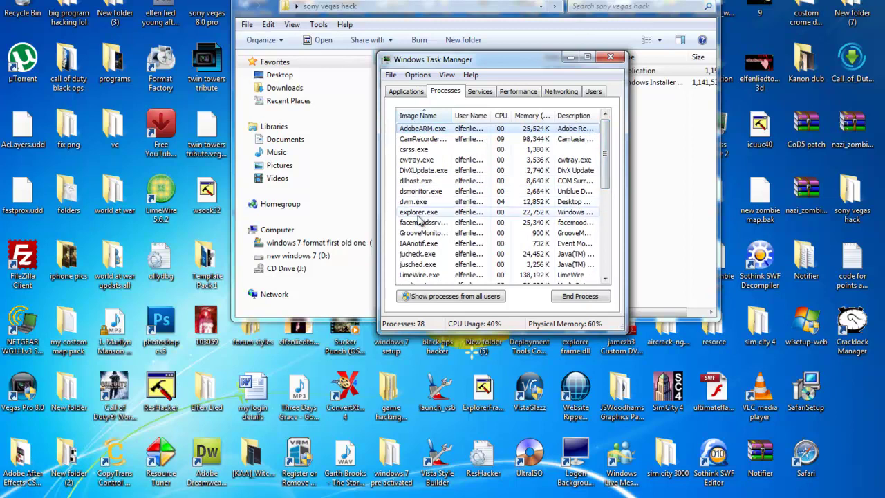
pyautogui.rightClick(418, 212)
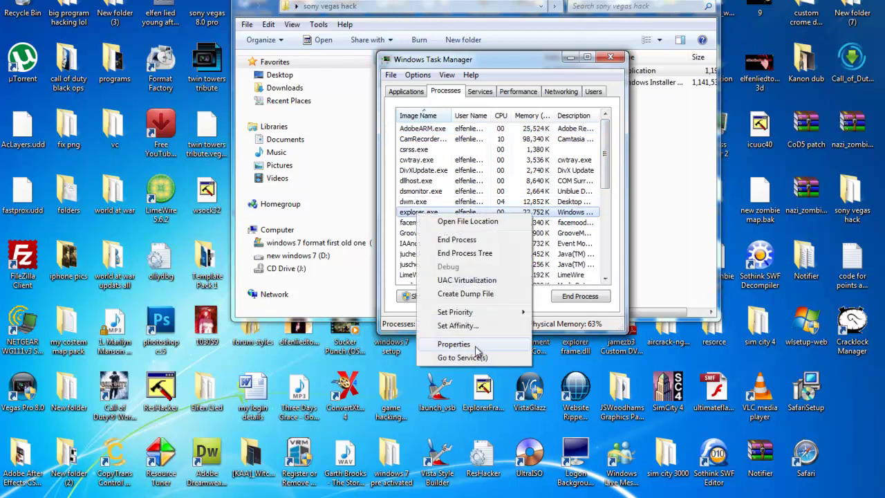
pyautogui.click(473, 343)
pyautogui.click(543, 237)
pyautogui.doubleClick(543, 236)
pyautogui.rightClick(543, 239)
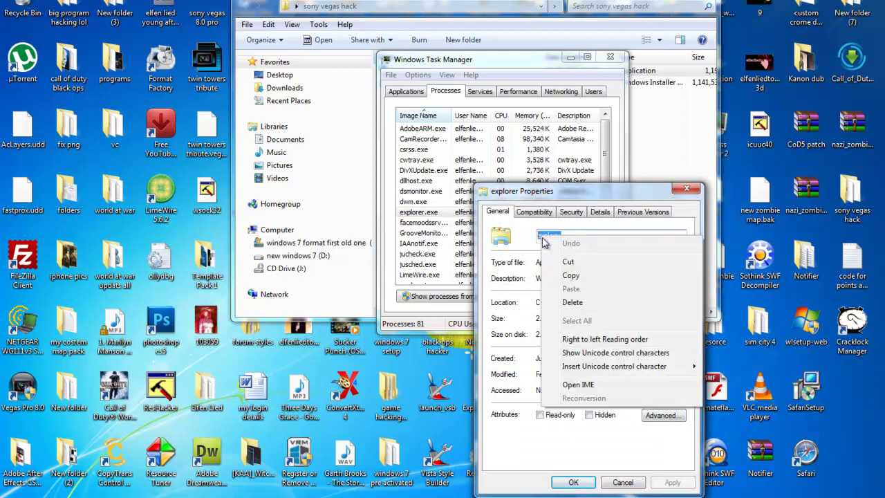
pyautogui.click(571, 276)
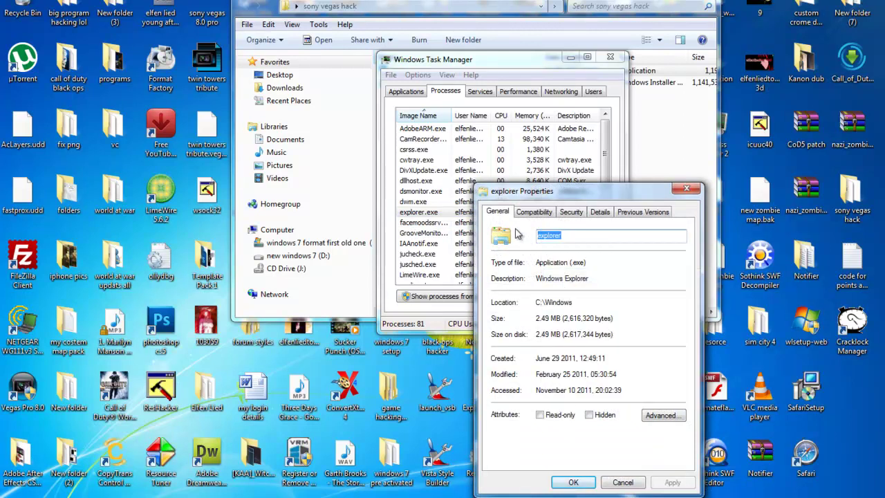
# Step: End the explorer.exe process and confirm ending it
pyautogui.click(451, 159)
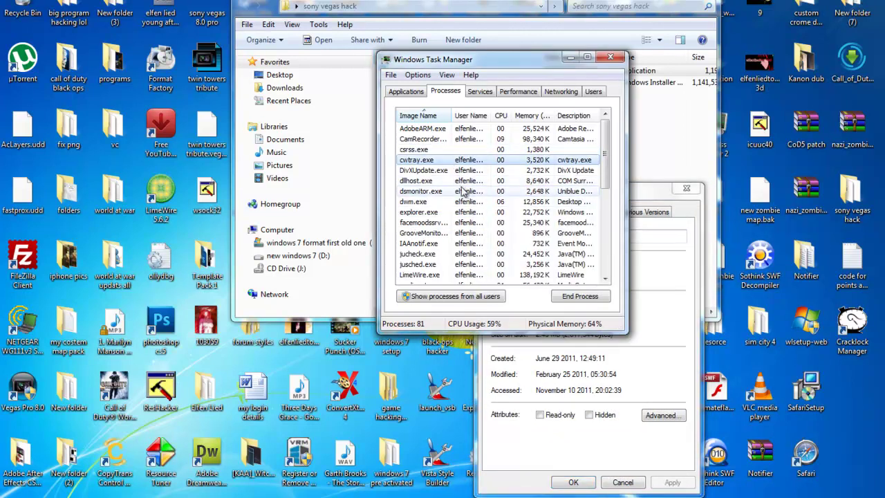
pyautogui.click(449, 213)
pyautogui.click(581, 296)
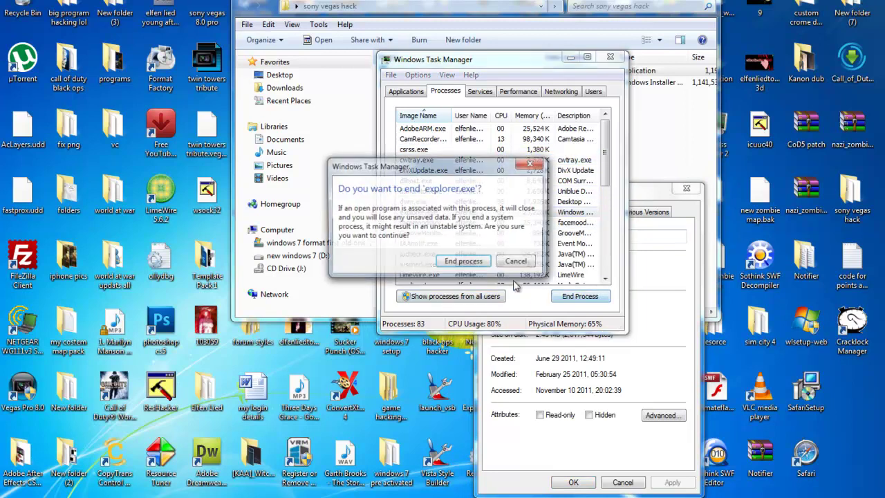
pyautogui.click(462, 260)
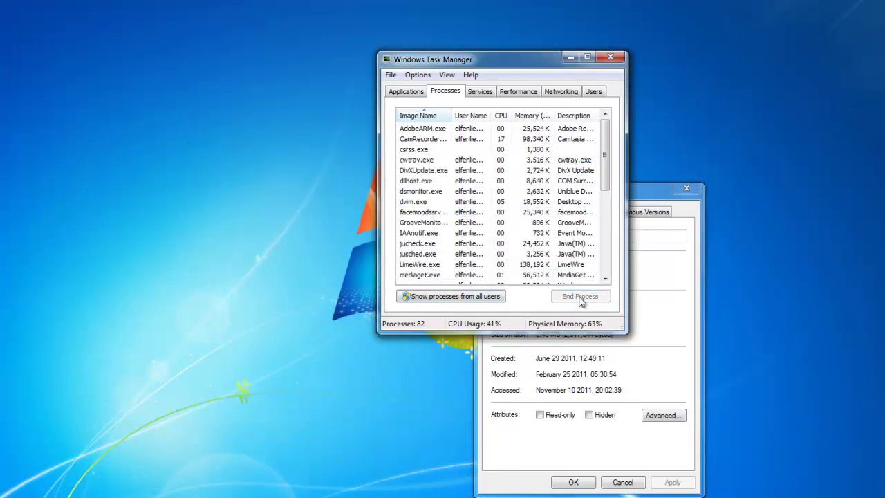
# Step: Restart explorer as a new task and close Task Manager
pyautogui.click(404, 93)
pyautogui.click(584, 298)
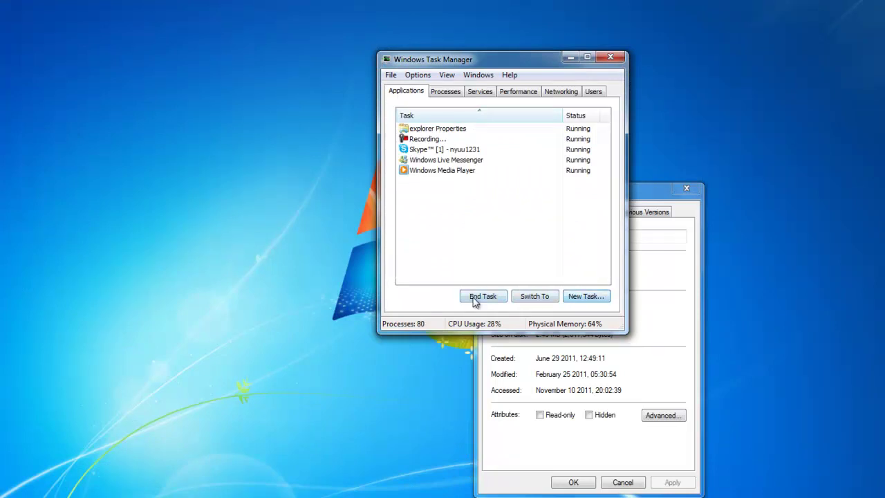
pyautogui.click(462, 188)
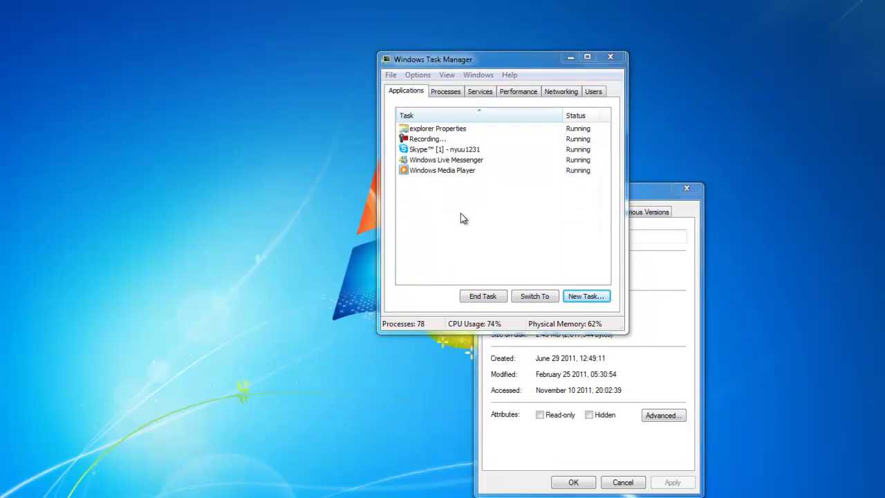
pyautogui.click(611, 57)
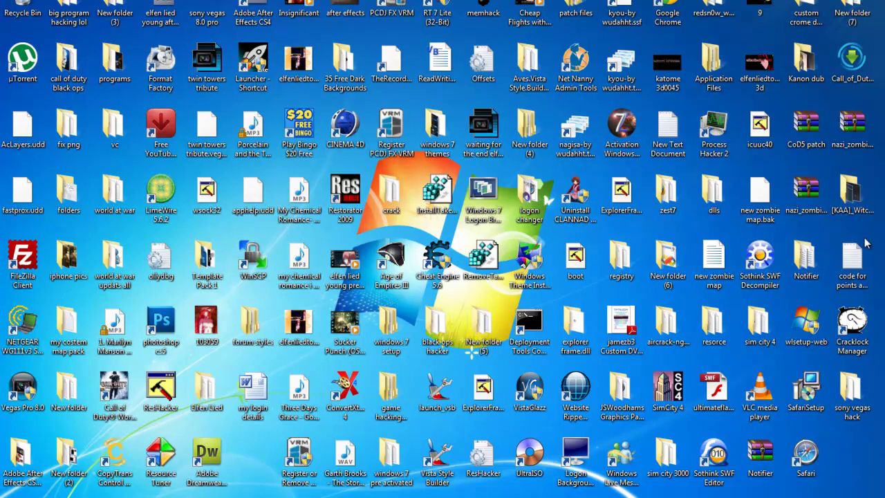
# Step: Run the setup application from the sony vegas hack folder and install the pack to C:\Program Files\
pyautogui.doubleClick(858, 403)
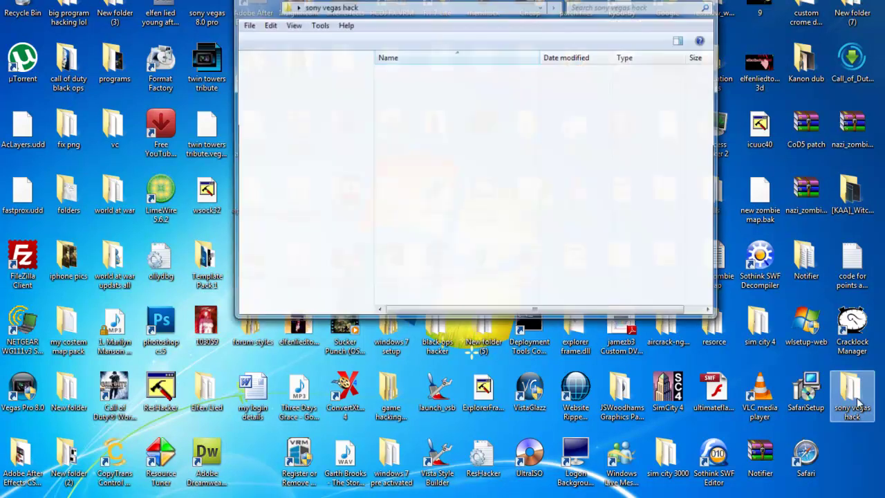
pyautogui.doubleClick(432, 72)
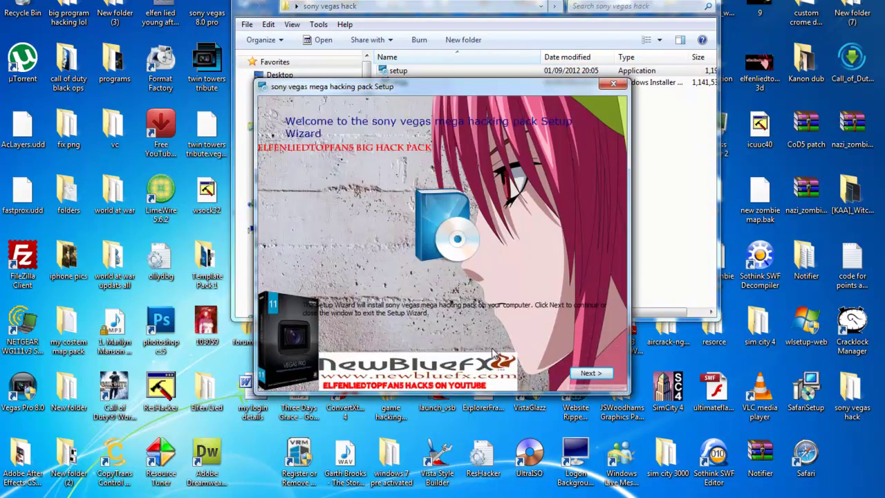
pyautogui.click(595, 374)
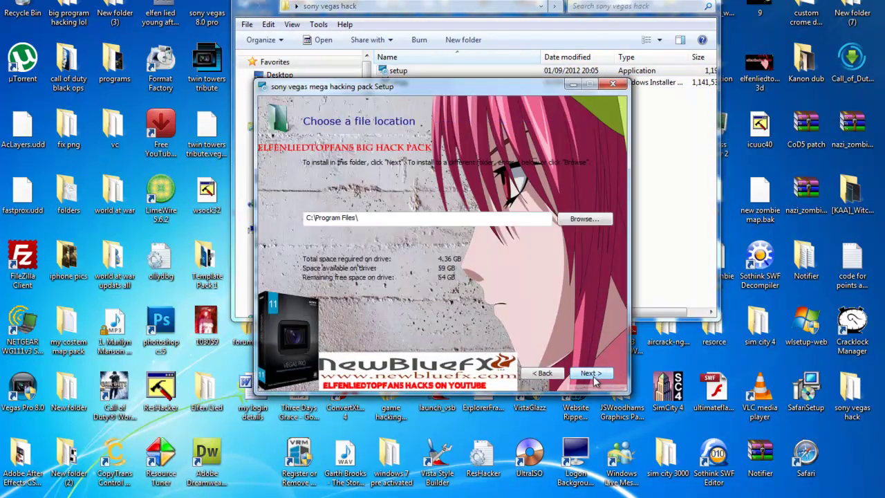
pyautogui.click(590, 374)
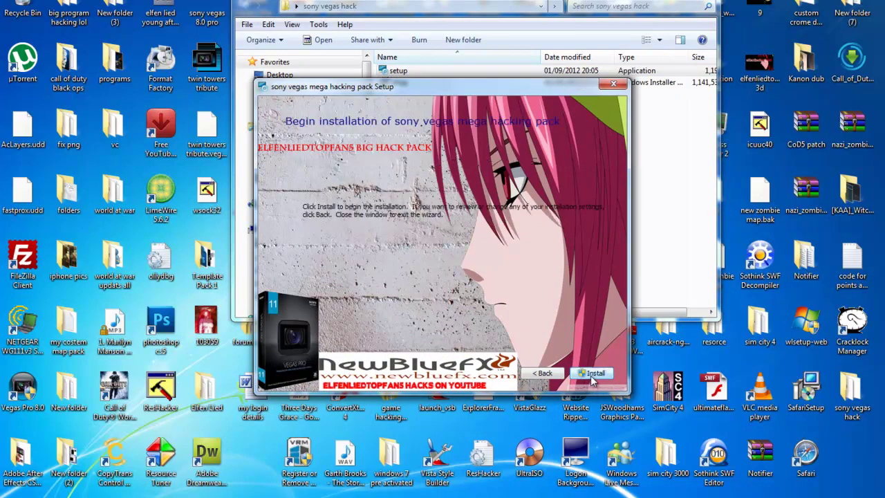
pyautogui.click(586, 374)
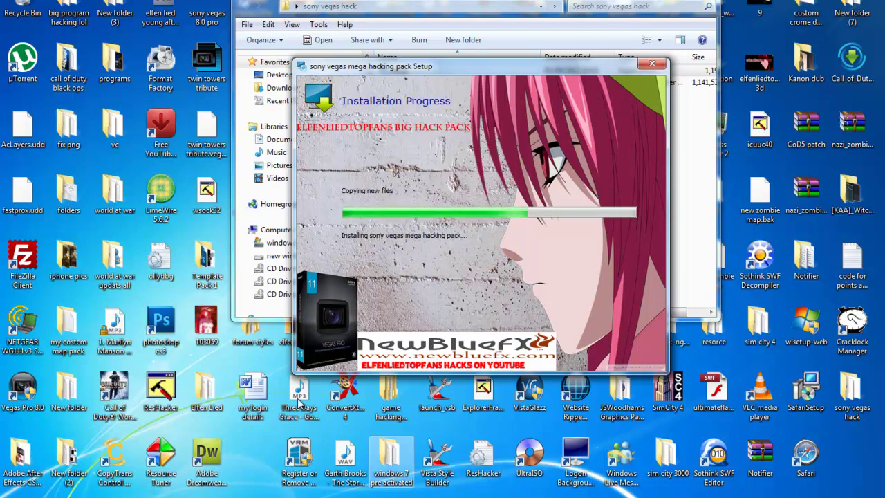
pyautogui.press('super')
pyautogui.press('super+e')
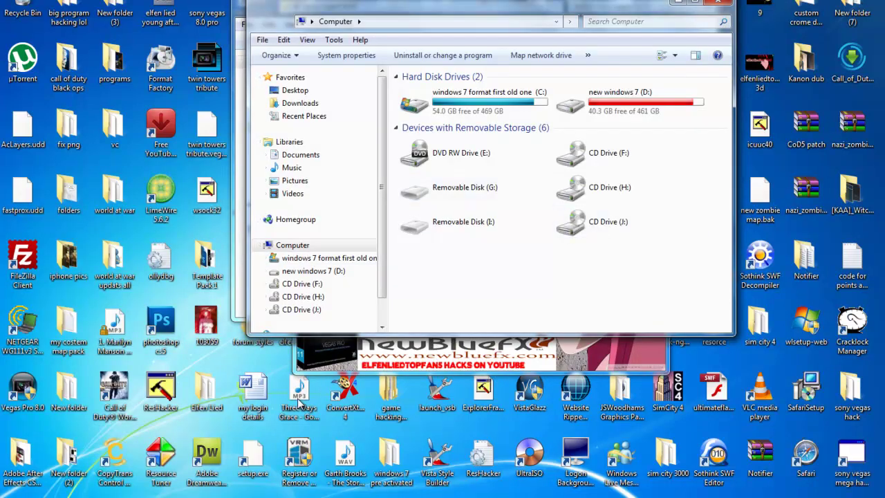
pyautogui.hotkey('alt', 'F4')
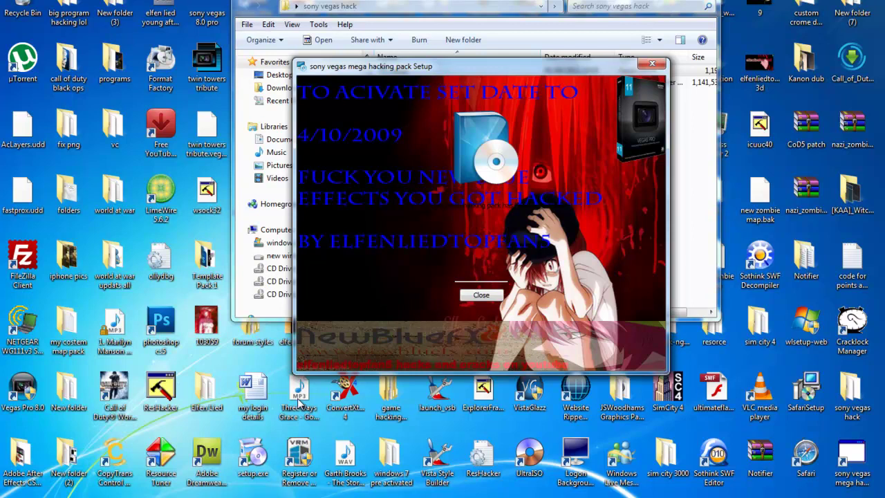
# Step: Close the finished setup and the sony vegas hack folder, and launch the sony vegas mega hacking pack from the desktop
pyautogui.press('Return')
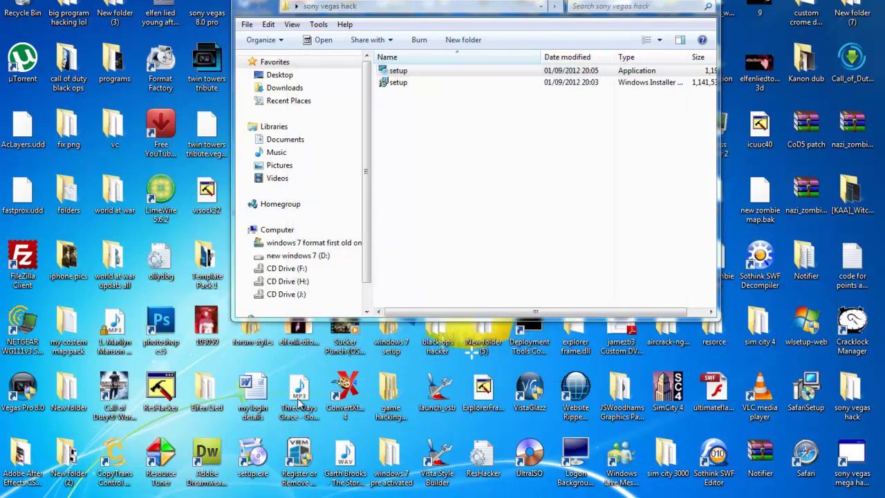
pyautogui.hotkey('alt', 'F4')
pyautogui.press('Down')
pyautogui.press('Down')
pyautogui.press('Down')
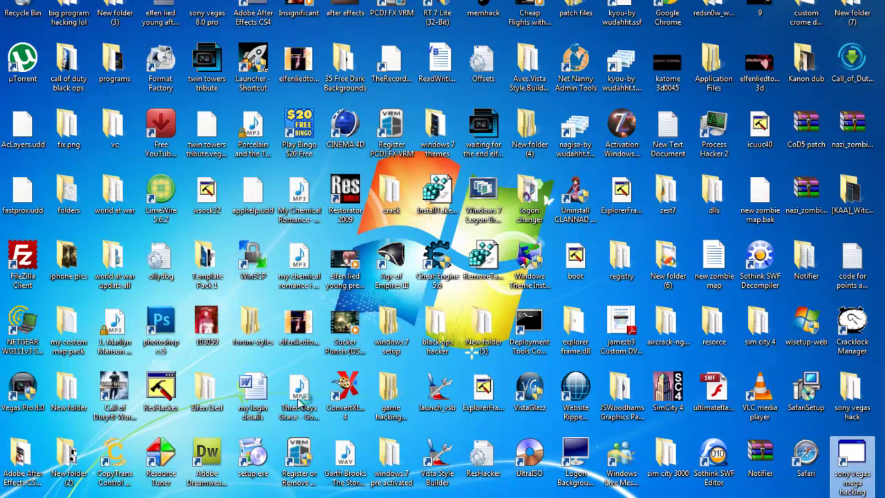
pyautogui.press('Return')
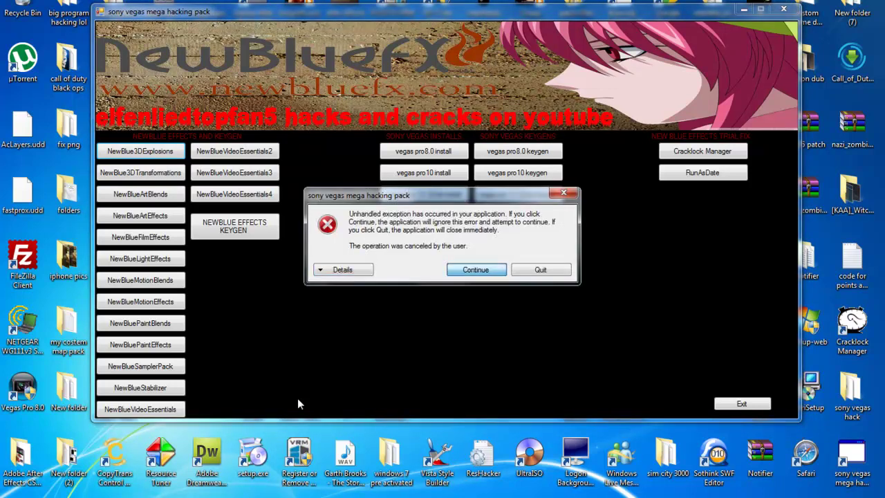
# Step: Try to launch NewBlue3DTransformations and NewBlueArtBlends from the pack, dismissing each dialog to continue in the launcher
pyautogui.press('Return')
pyautogui.press('Tab')
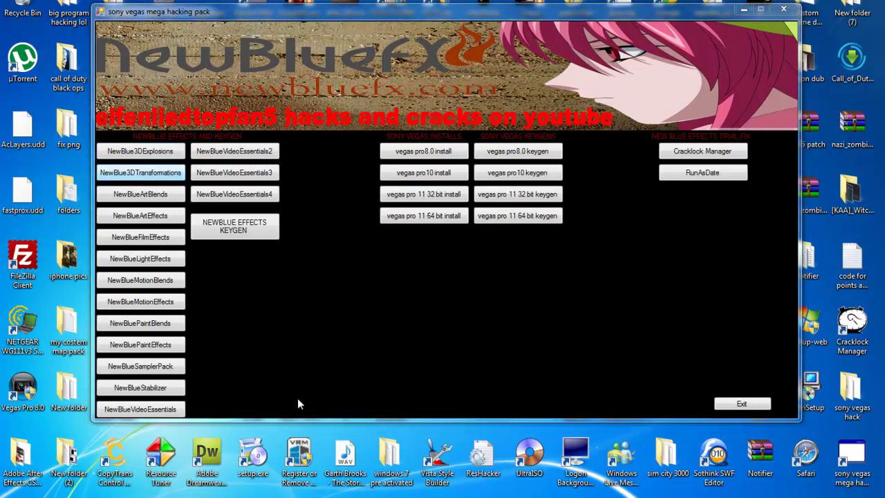
pyautogui.press('Return')
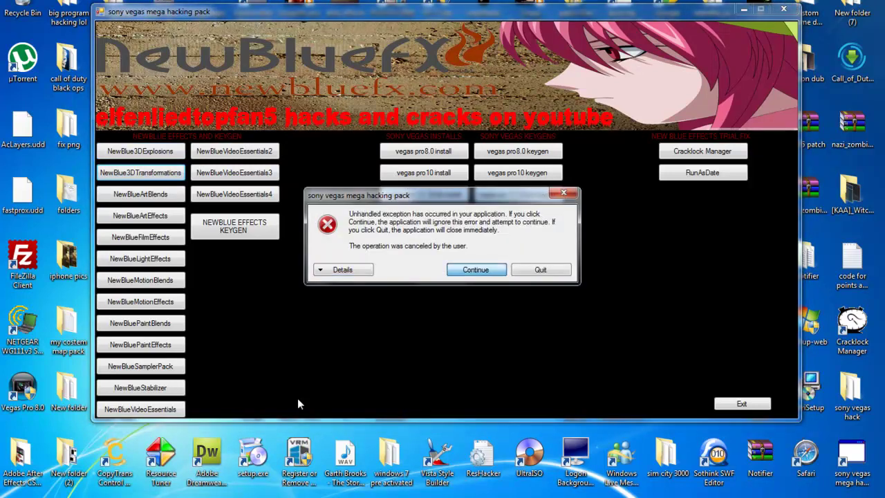
pyautogui.press('Return')
pyautogui.press('Tab')
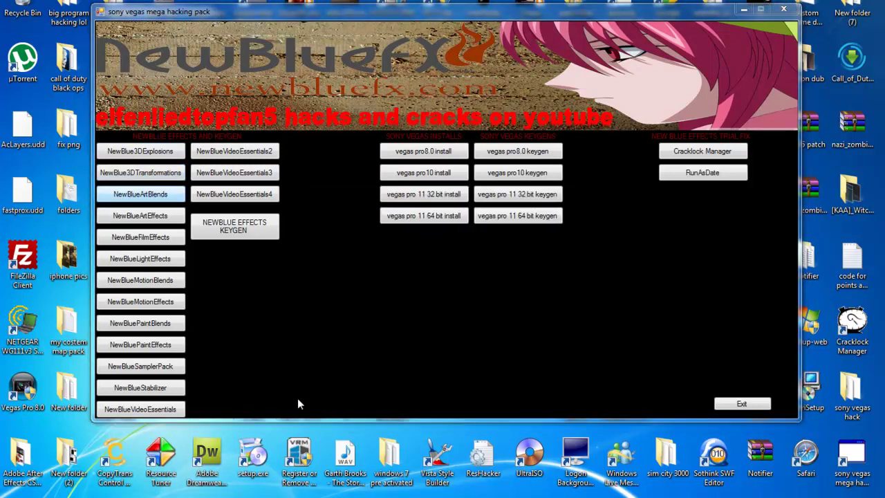
pyautogui.press('Return')
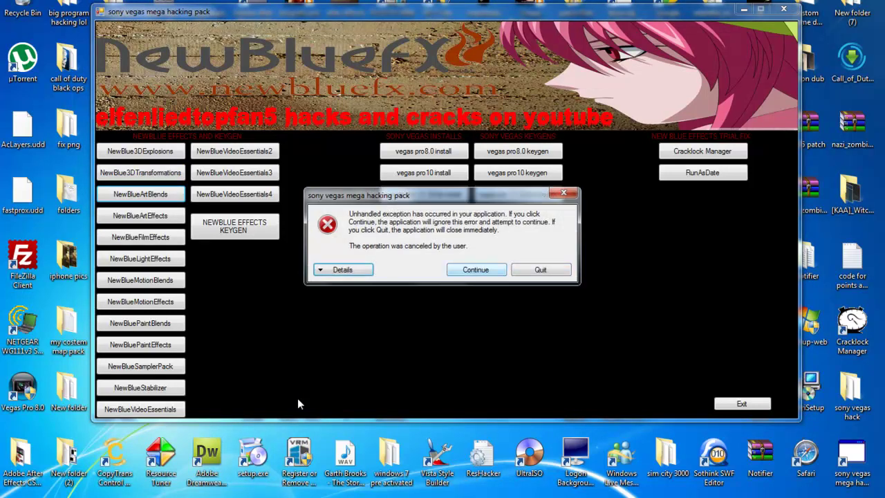
pyautogui.press('Return')
# Step: Try to launch NewBlueArtEffects and NewBlueFilmEffects, continuing in the launcher after each attempt
pyautogui.press('Tab')
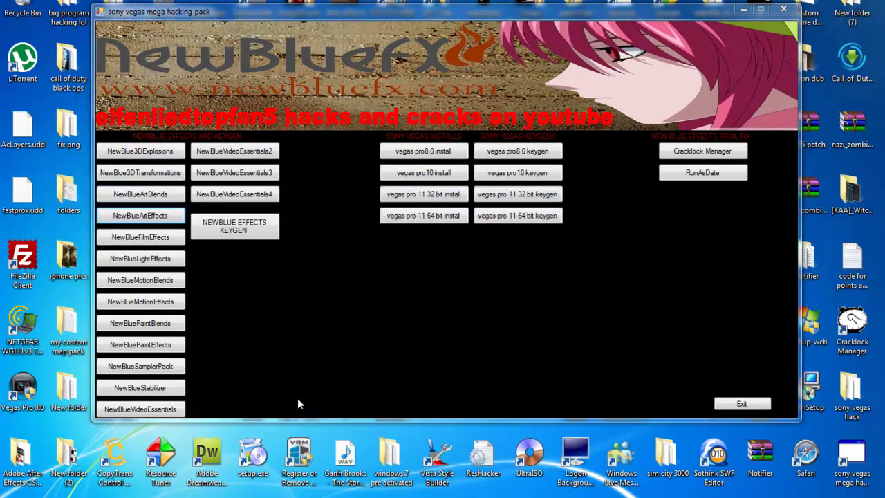
pyautogui.press('Return')
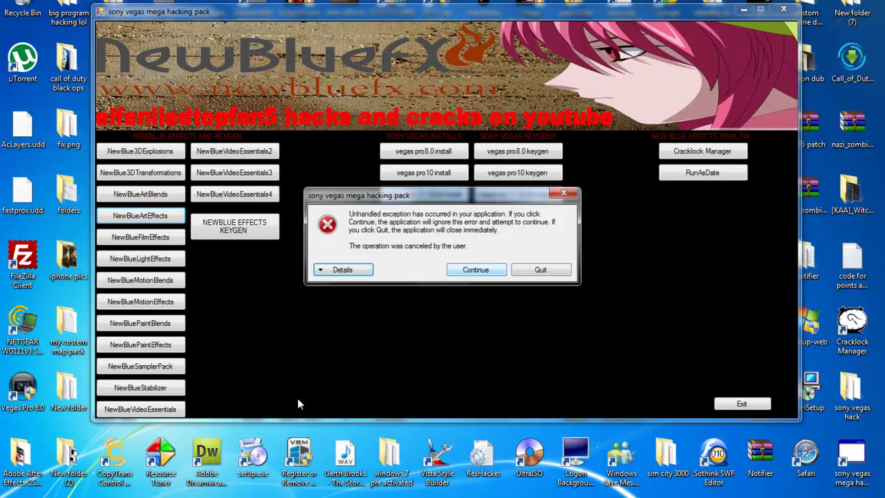
pyautogui.press('Return')
pyautogui.press('Tab')
pyautogui.press('Tab')
pyautogui.press('Tab')
pyautogui.press('Return')
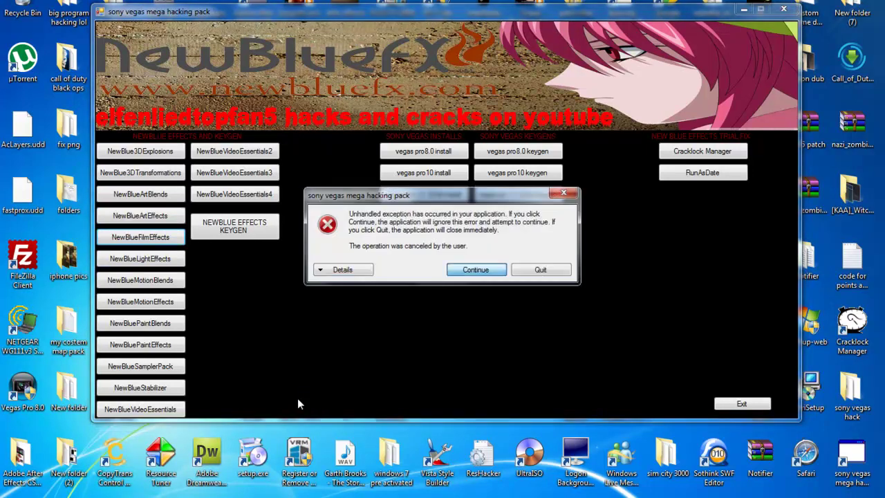
pyautogui.press('Return')
# Step: Try to launch NewBlueLightEffects and NewBlueMotionBlends, continuing in the launcher after each attempt
pyautogui.press('Tab')
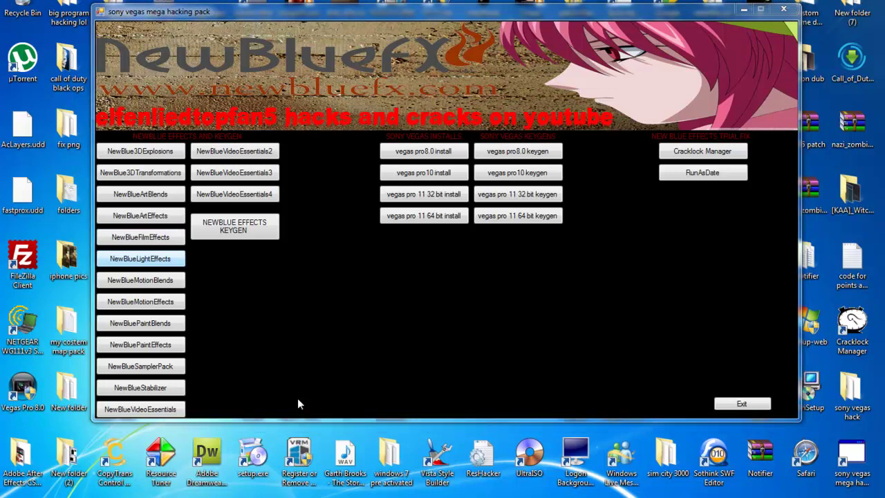
pyautogui.press('Return')
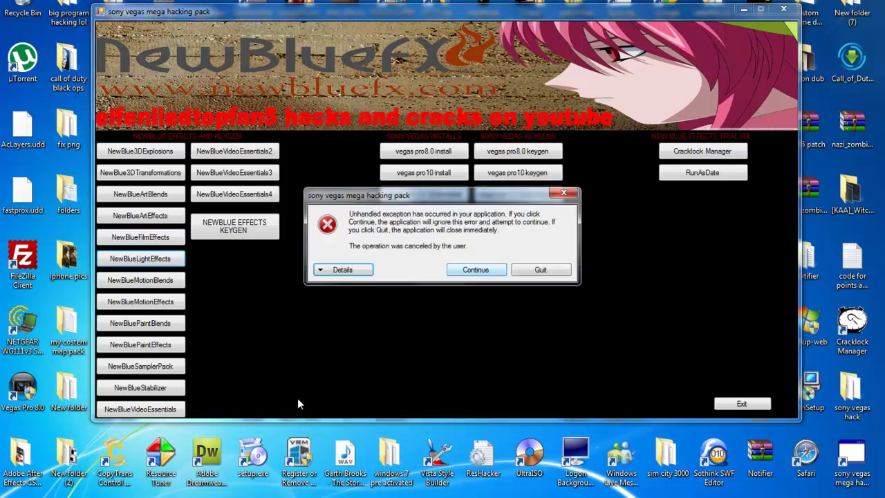
pyautogui.press('Return')
pyautogui.press('Tab')
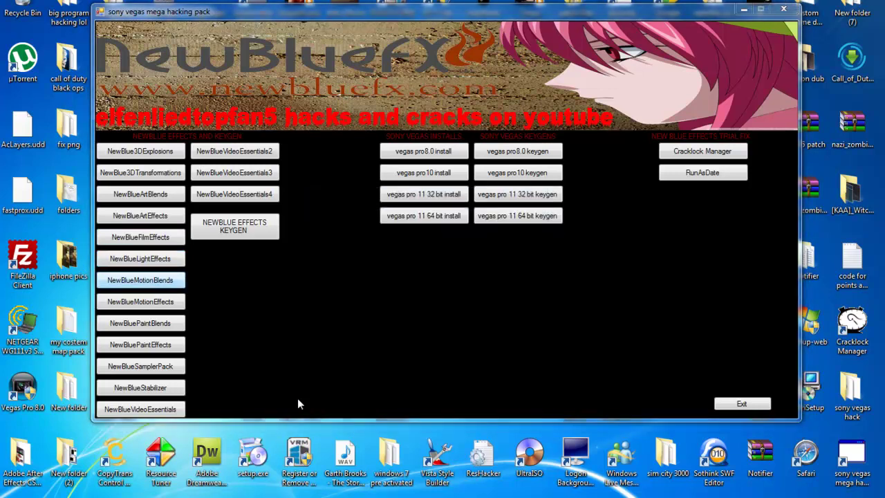
pyautogui.press('Return')
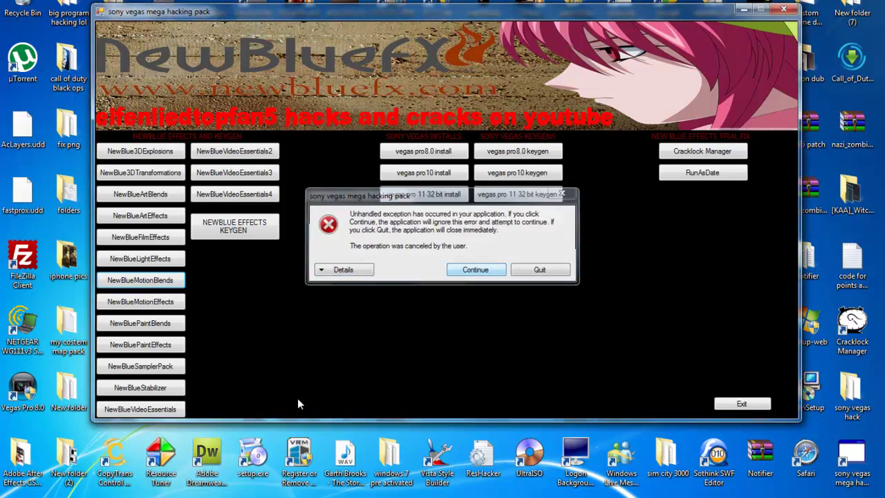
pyautogui.press('Return')
# Step: Try to launch NewBlueMotionEffects and NewBluePaintBlends, continuing in the launcher after each attempt
pyautogui.press('Tab')
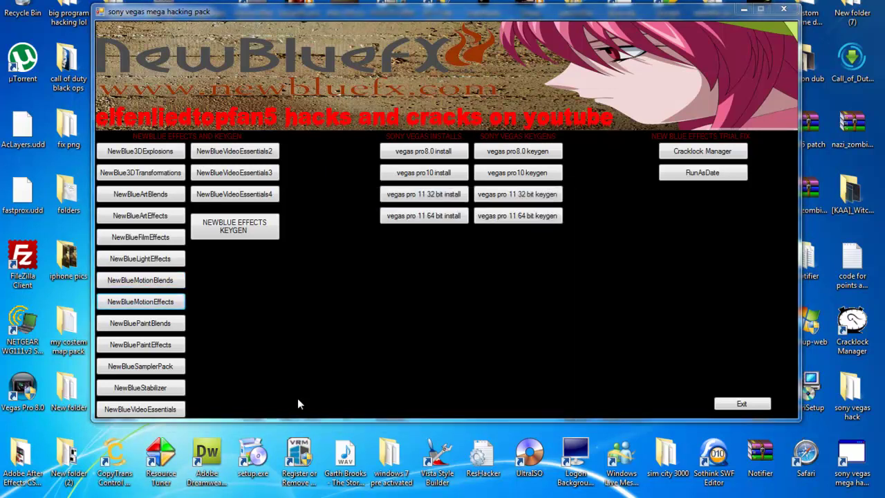
pyautogui.press('Return')
pyautogui.press('Return')
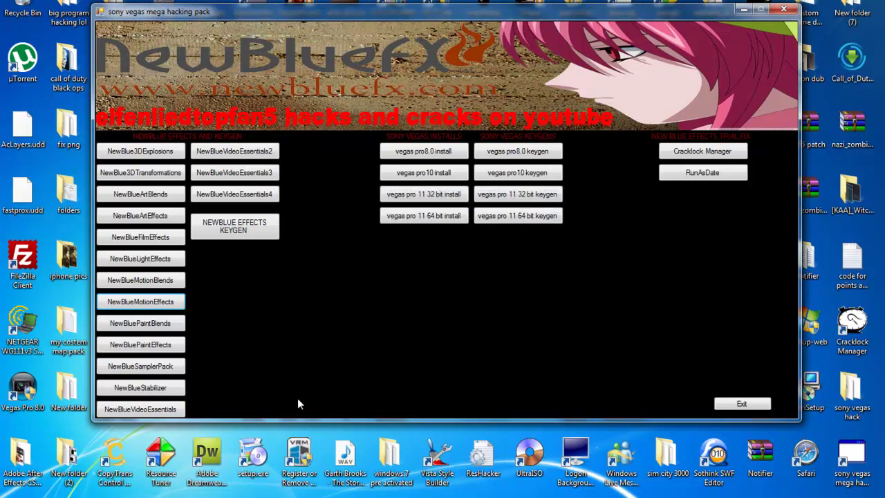
pyautogui.press('Tab')
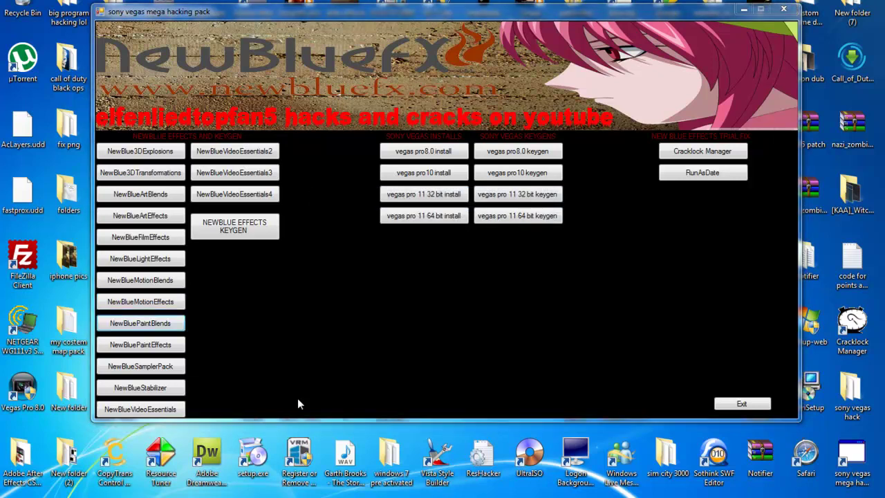
pyautogui.press('Return')
pyautogui.press('Return')
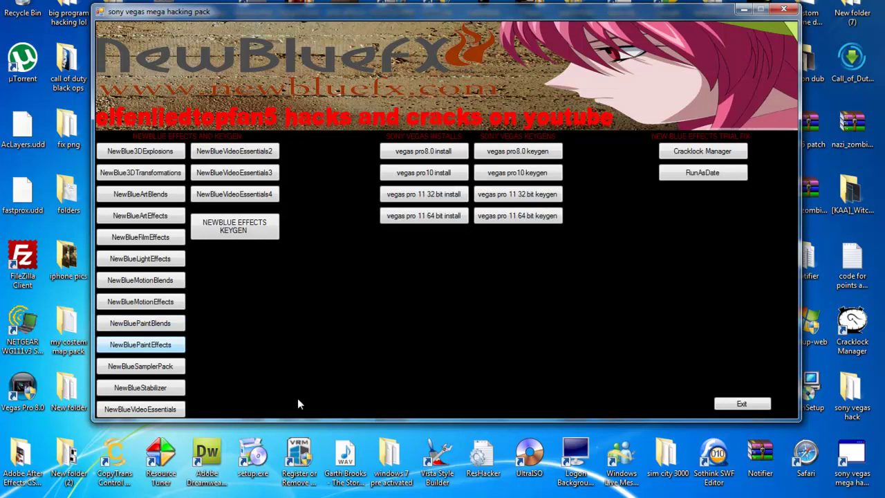
# Step: Try to launch NewBluePaintEffects and NewBlueSamplerPack, continuing in the launcher after each attempt
pyautogui.press('Tab')
pyautogui.press('Return')
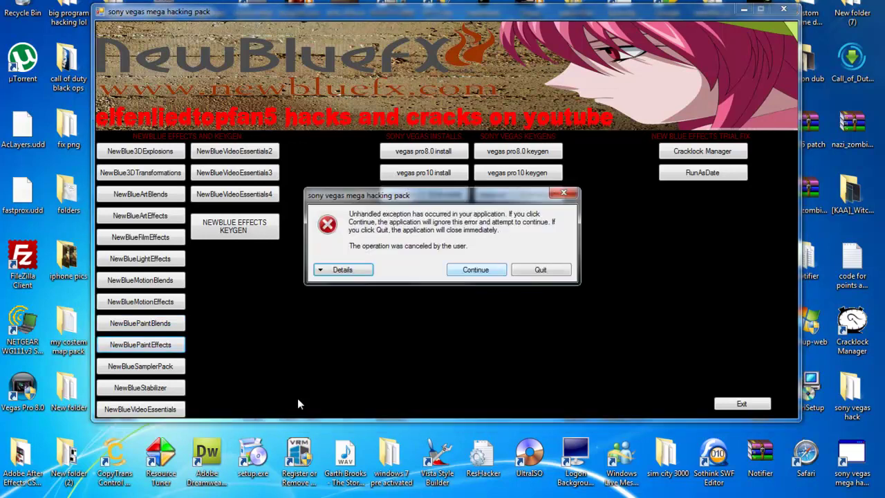
pyautogui.press('Return')
pyautogui.press('Tab')
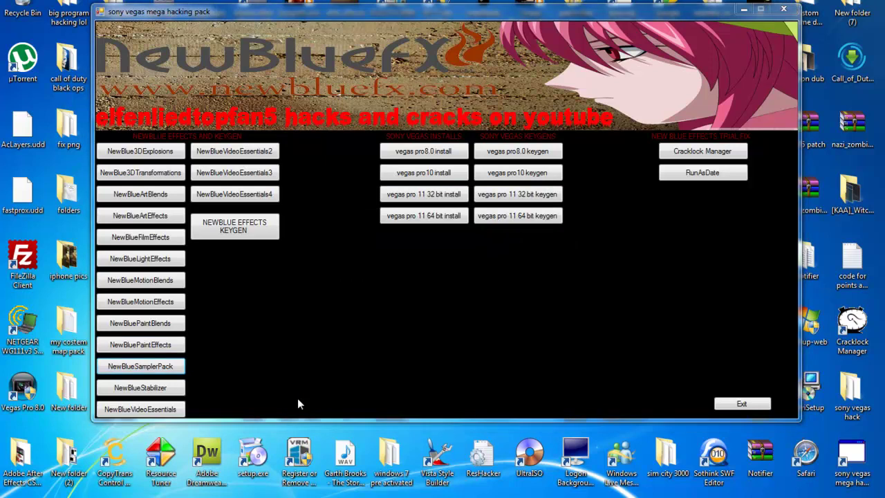
pyautogui.press('Return')
pyautogui.press('Return')
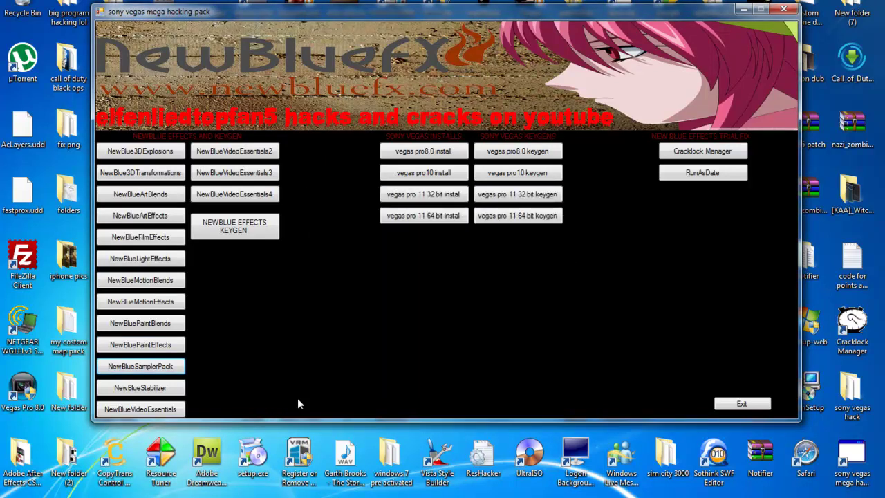
# Step: Try to launch NewBlueStabilizer and NewBlueVideoEssentials, continuing in the launcher after each attempt
pyautogui.press('Tab')
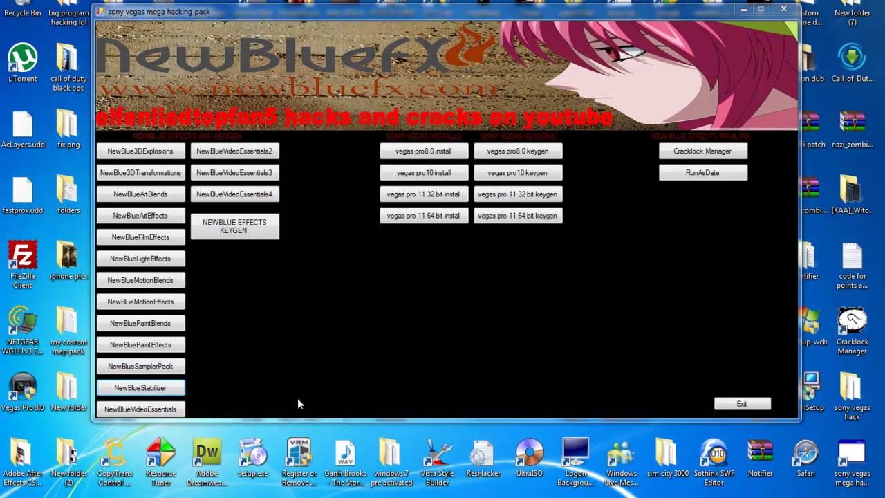
pyautogui.press('Return')
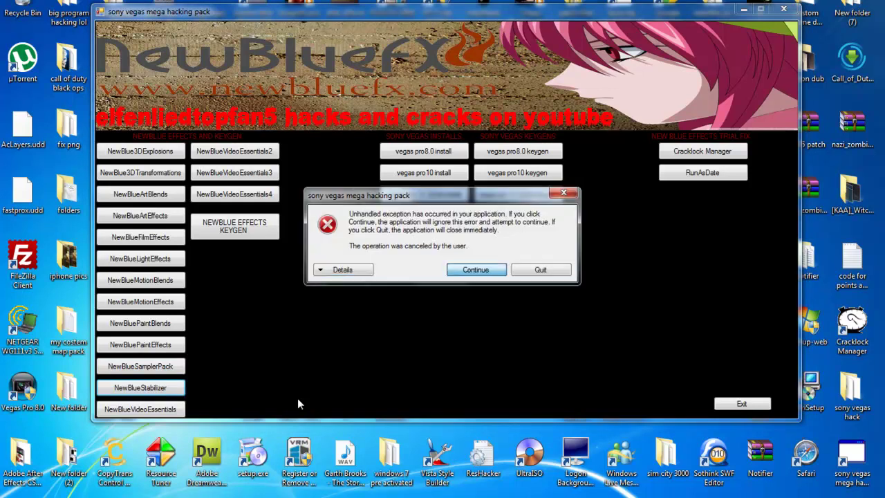
pyautogui.press('Return')
pyautogui.press('Tab')
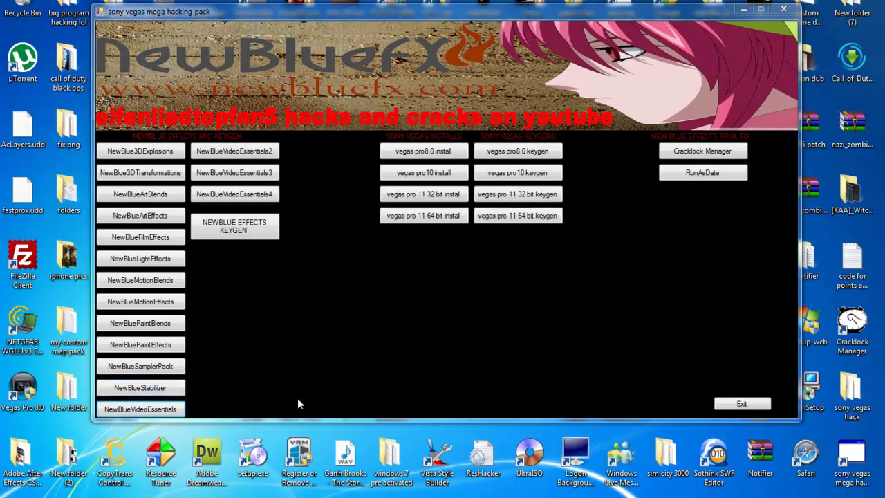
pyautogui.press('Return')
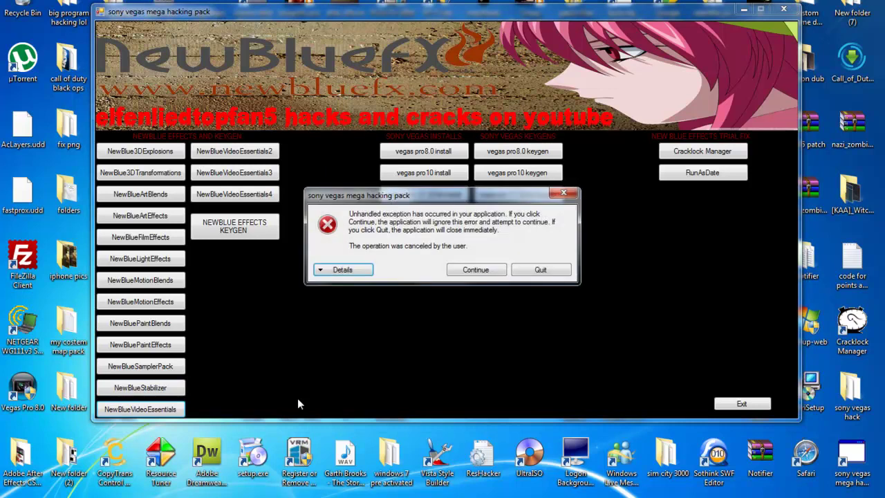
pyautogui.press('Return')
# Step: Try to launch NewBlueVideoEssentials2, NewBlueVideoEssentials3 and NewBlueVideoEssentials4, continuing in the launcher after each attempt
pyautogui.press('Tab')
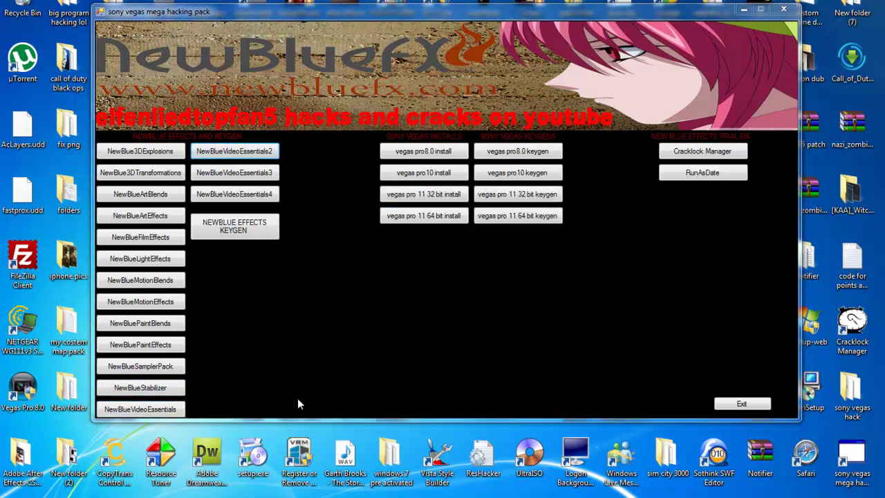
pyautogui.press('Return')
pyautogui.press('Return')
pyautogui.press('Tab')
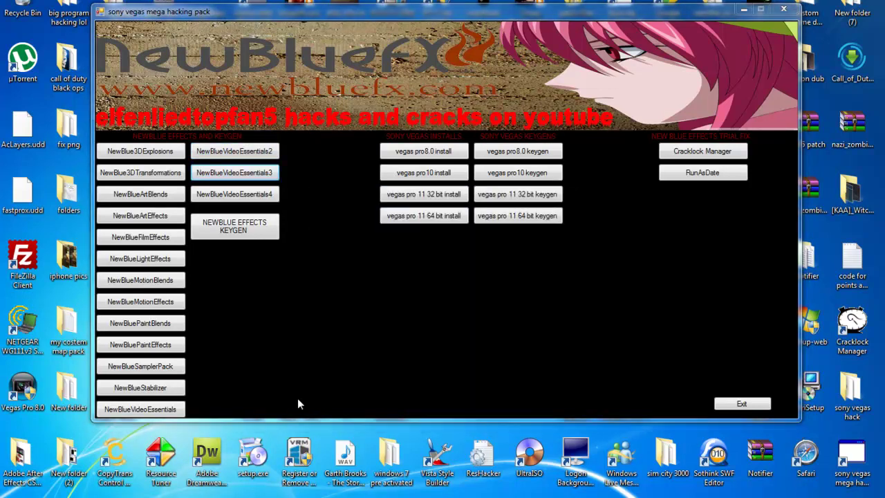
pyautogui.press('Return')
pyautogui.press('Return')
pyautogui.press('Tab')
pyautogui.press('Return')
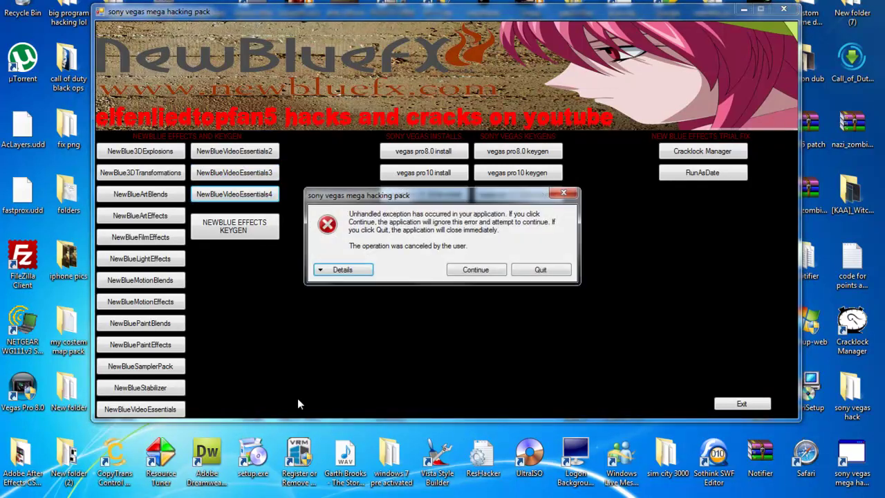
pyautogui.press('Return')
# Step: Try to launch the NewBlue Effects keygen from the pack and return to the launcher
pyautogui.press('Tab')
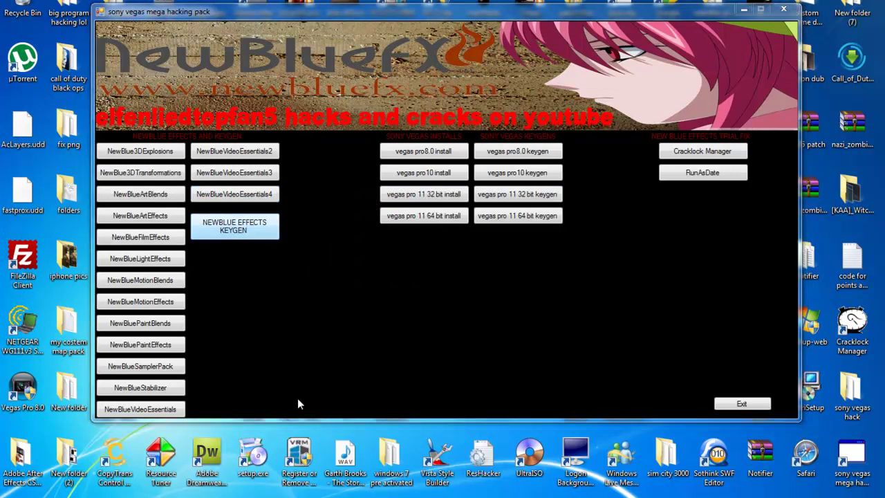
pyautogui.press('Return')
pyautogui.press('Return')
# Step: Try to launch the vegas pro10, vegas pro 11 32 bit and vegas pro 11 64 bit installers from the pack
pyautogui.press('Tab')
pyautogui.press('Return')
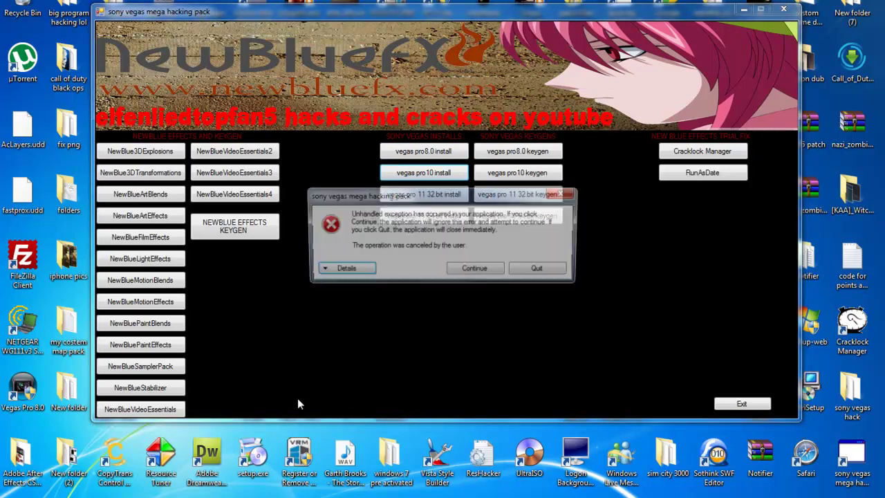
pyautogui.press('Return')
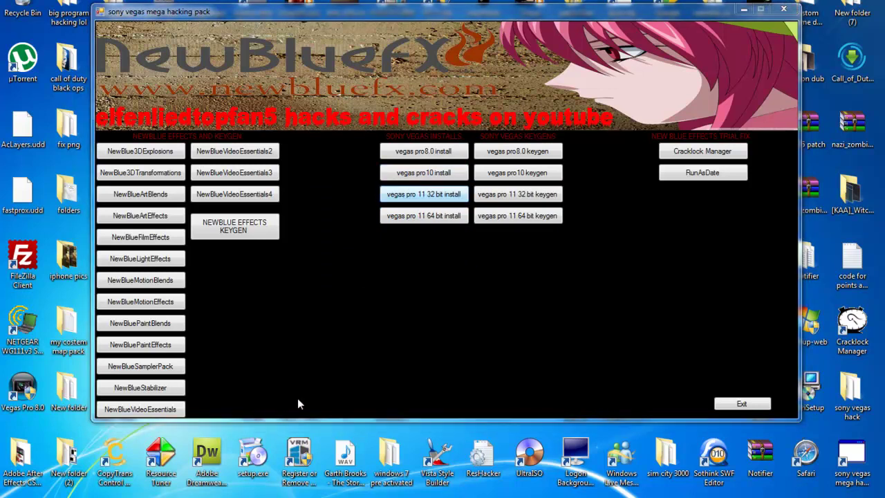
pyautogui.press('Return')
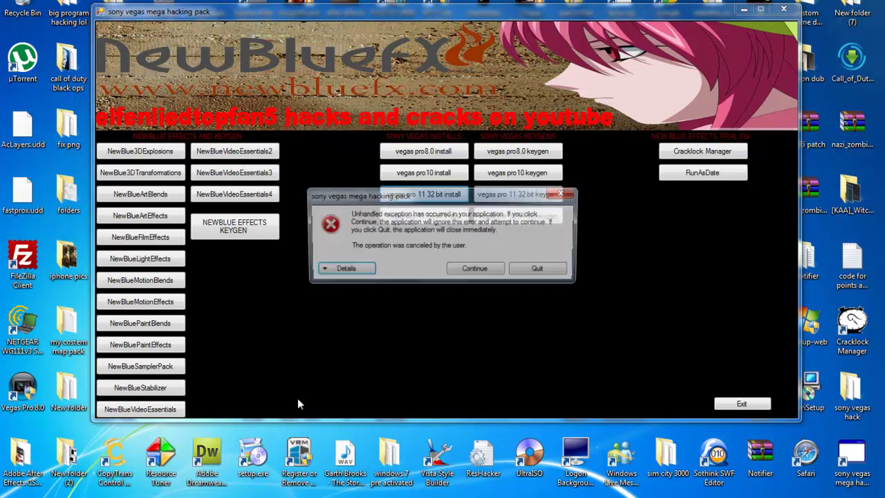
pyautogui.press('Return')
pyautogui.press('Tab')
pyautogui.press('Return')
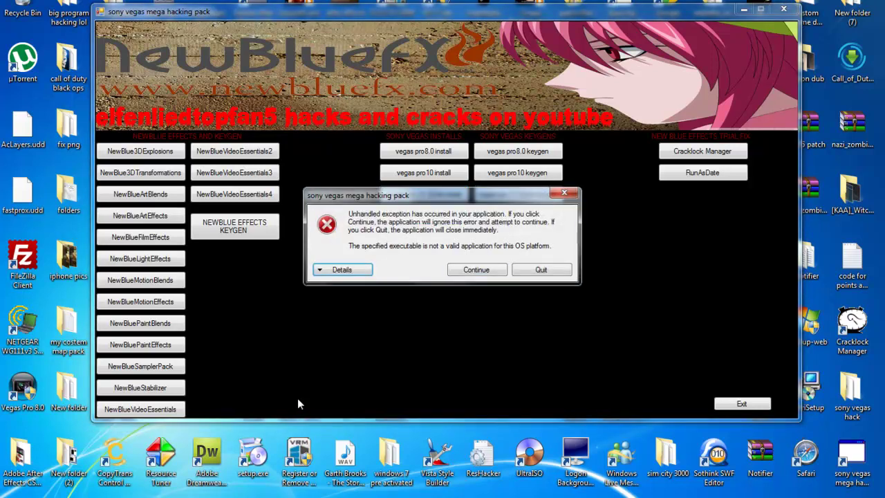
# Step: Continue past the installer error, launch the vegas pro8.0 and vegas pro10 keygens from the pack, and close each one
pyautogui.press('Tab')
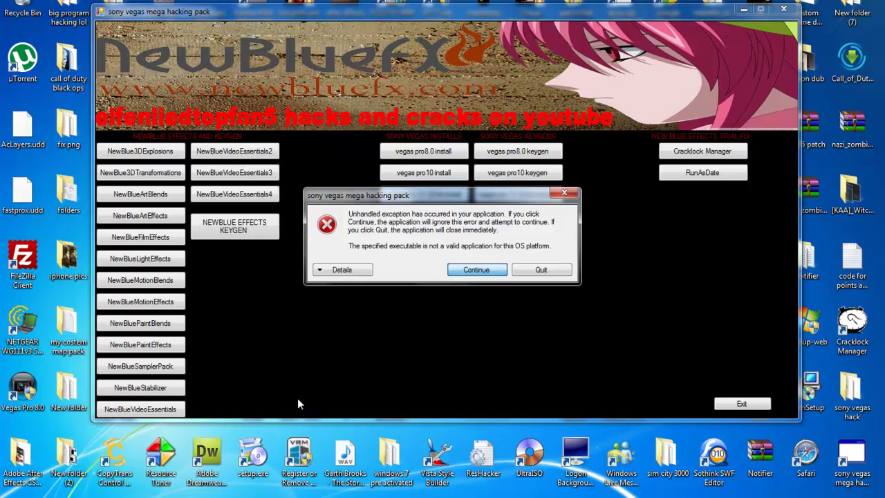
pyautogui.press('Return')
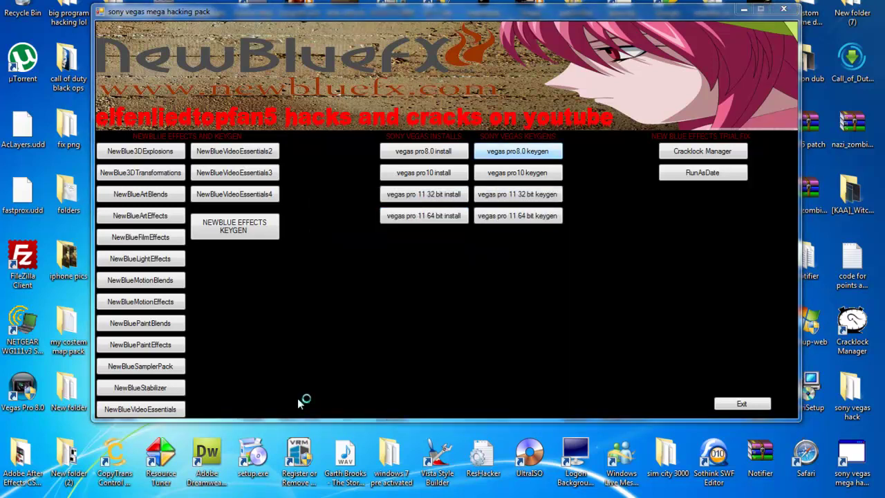
pyautogui.press('Return')
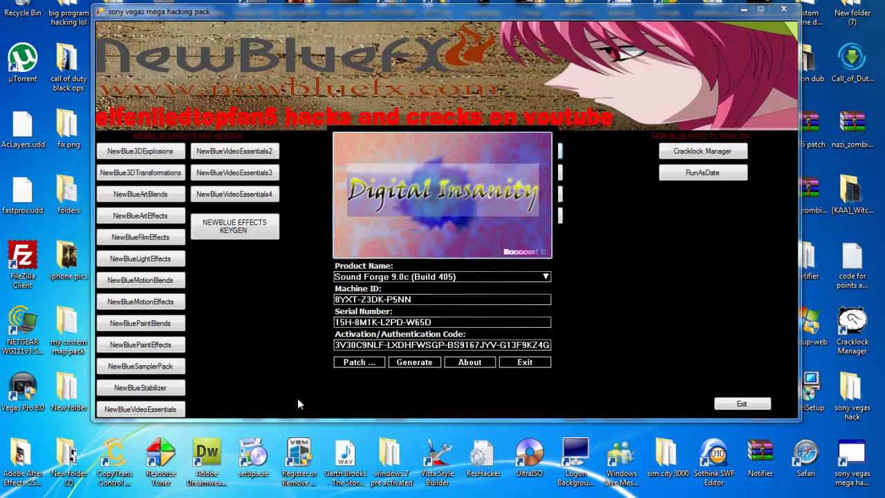
pyautogui.press('Escape')
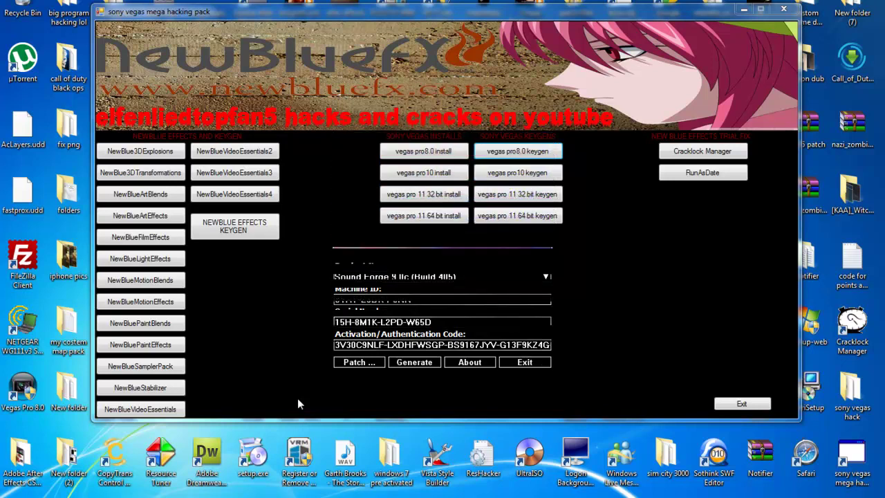
pyautogui.press('Return')
pyautogui.press('Return')
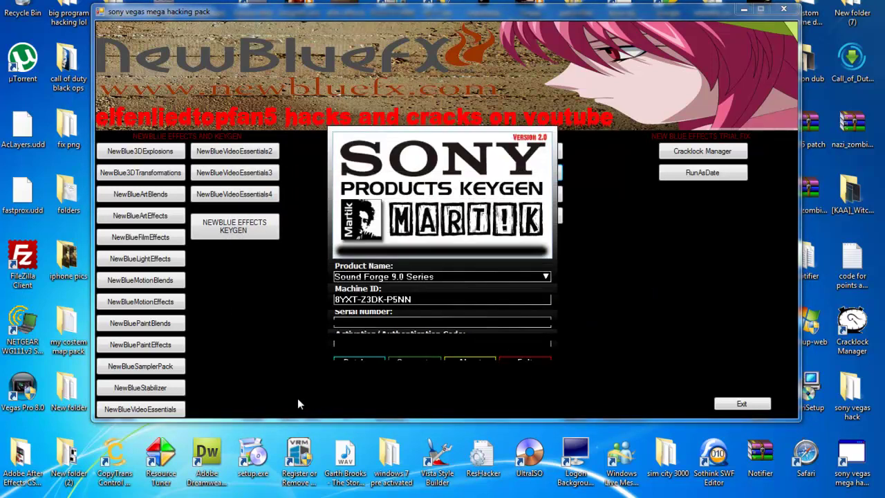
pyautogui.press('Tab')
pyautogui.press('Return')
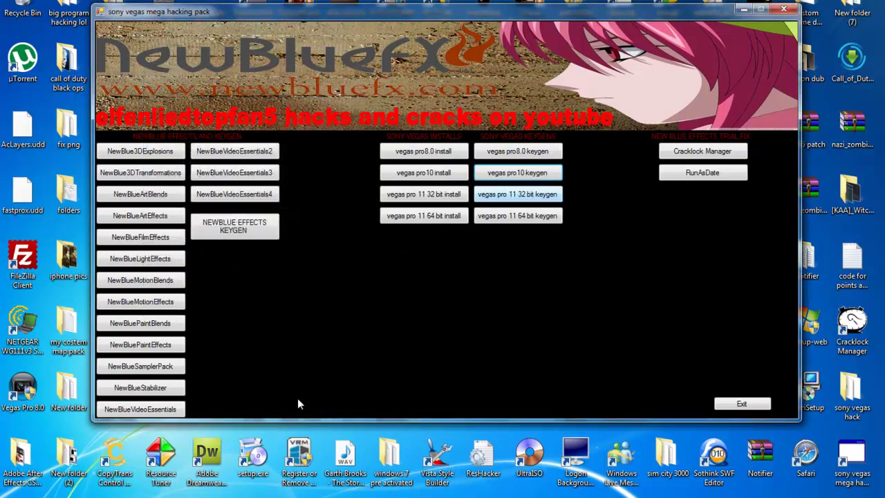
# Step: Launch the vegas pro 11 32 bit and vegas pro 11 64 bit keygens from the pack and exit each one
pyautogui.press('Return')
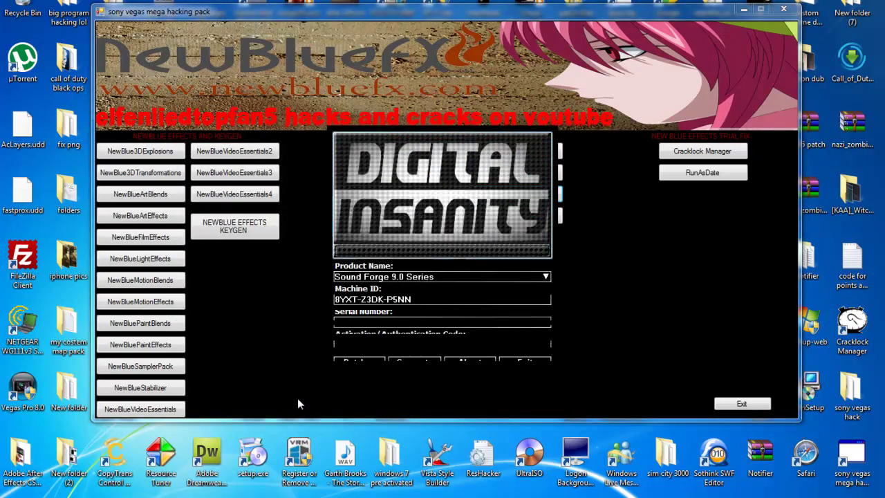
pyautogui.press('Tab')
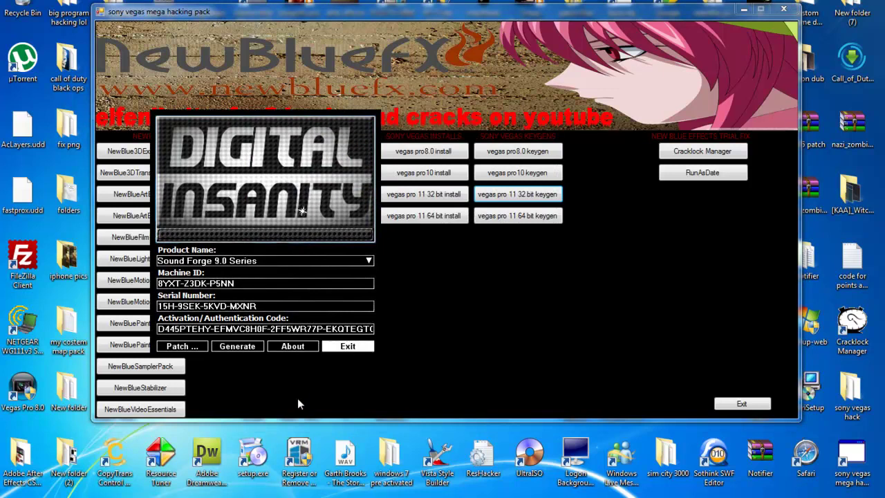
pyautogui.press('Return')
pyautogui.press('Tab')
pyautogui.press('Return')
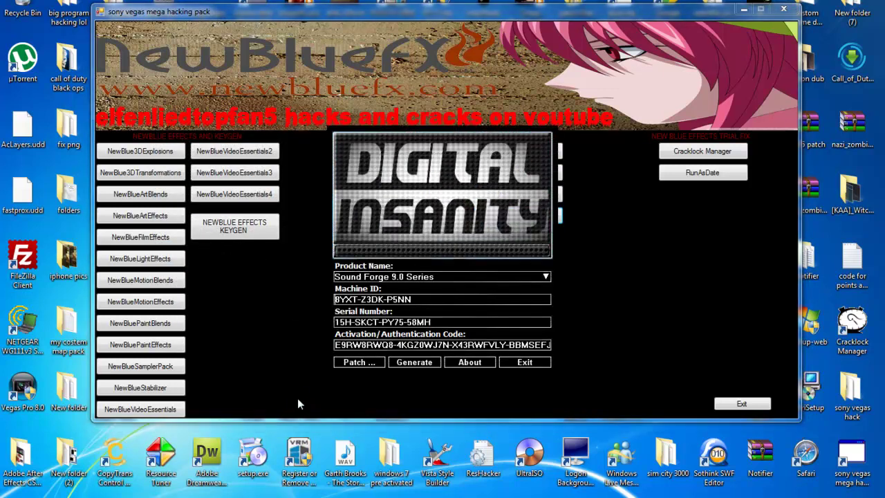
pyautogui.press('Tab')
pyautogui.press('Return')
# Step: Launch the Cracklock Manager and RunAsDate trial-fix entries and close RunAsDate to return to the launcher
pyautogui.press('Tab')
pyautogui.press('Return')
pyautogui.press('Tab')
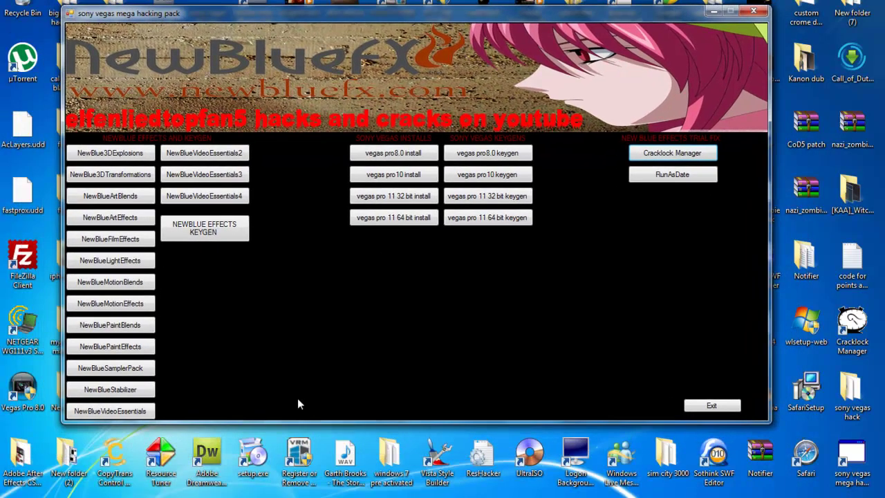
pyautogui.press('Return')
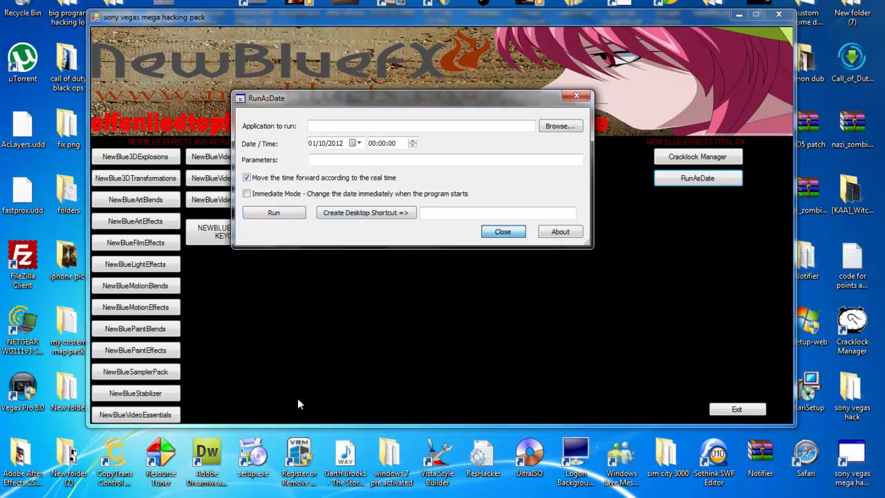
pyautogui.press('Return')
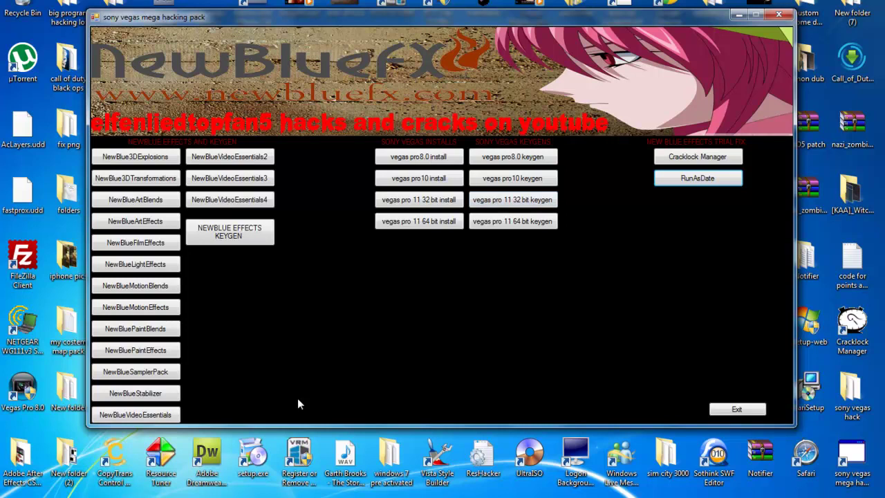